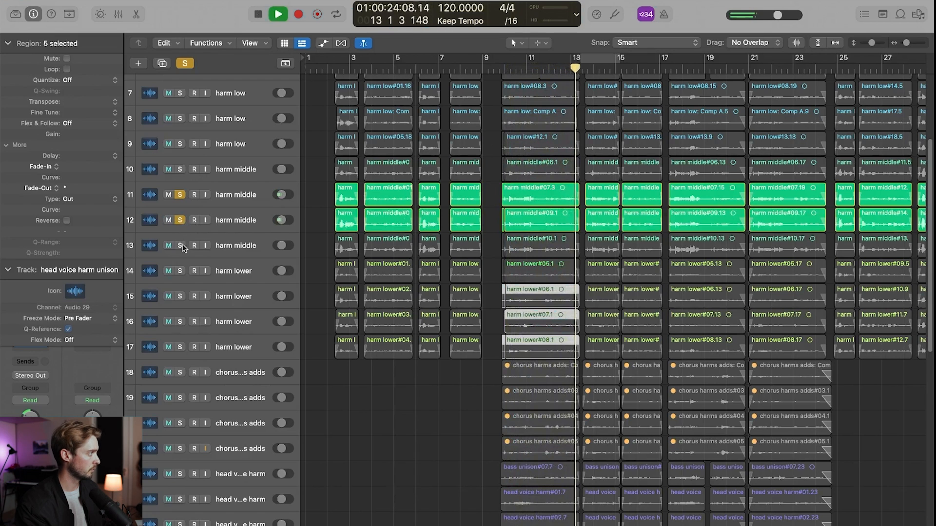
# - Solo the remaining two harm middle tracks, 10 and 13, and play back all four middle harmonies together
pyautogui.click(180, 245)
pyautogui.click(179, 170)
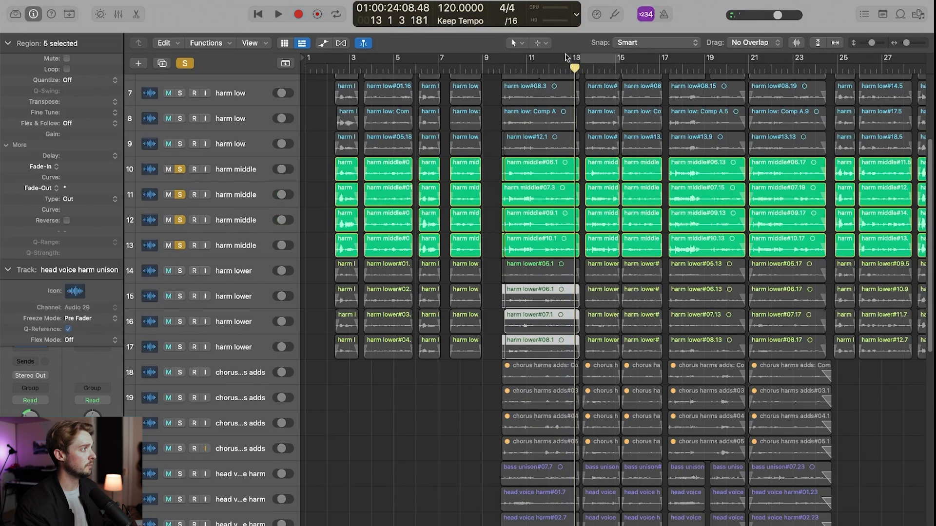
pyautogui.press('space')
pyautogui.scroll(2, 439, 206)
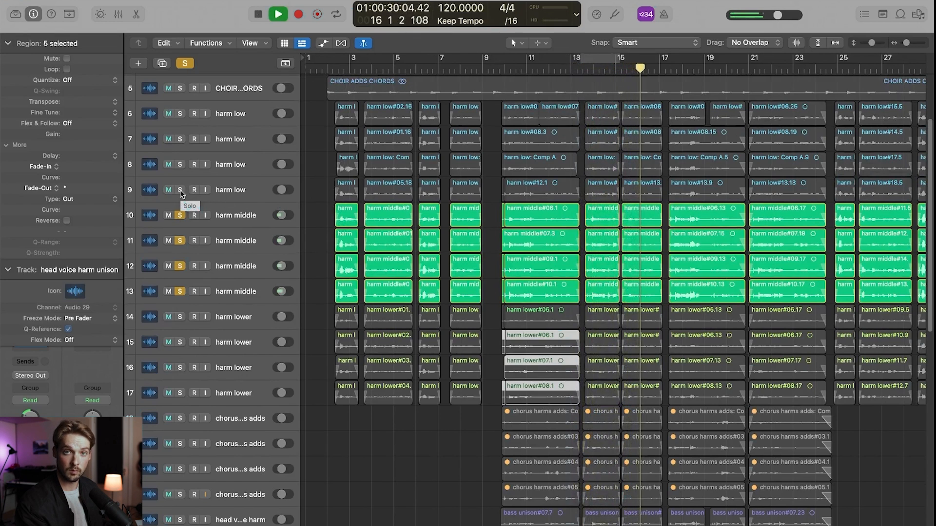
pyautogui.press('space')
# - Add the four harm low and four harm lower tracks to the solo group, playing back from about bar 10
pyautogui.moveTo(181, 194); pyautogui.dragTo(179, 115)
pyautogui.click(521, 69)
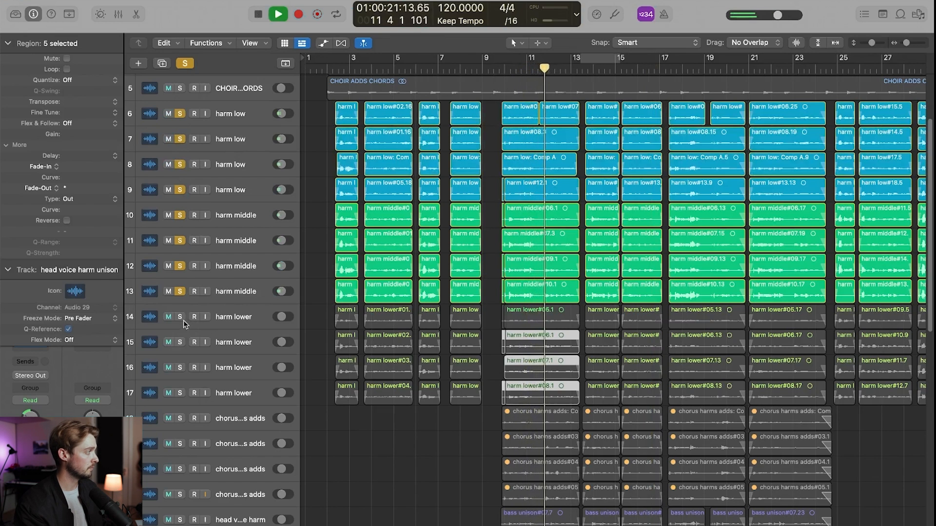
pyautogui.moveTo(180, 318); pyautogui.dragTo(178, 393)
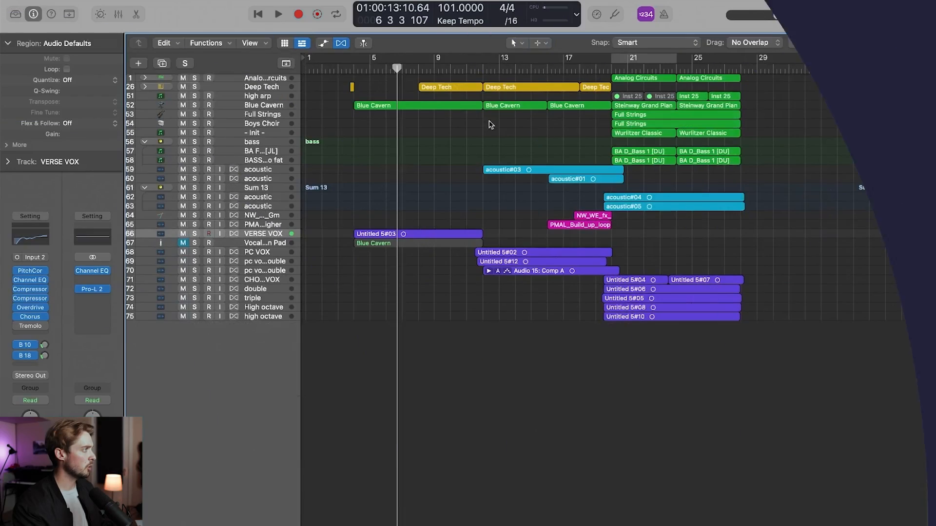
# - Place the playhead at bar 12 and select the two pre-chorus vocal double regions
pyautogui.moveTo(398, 72); pyautogui.dragTo(358, 72)
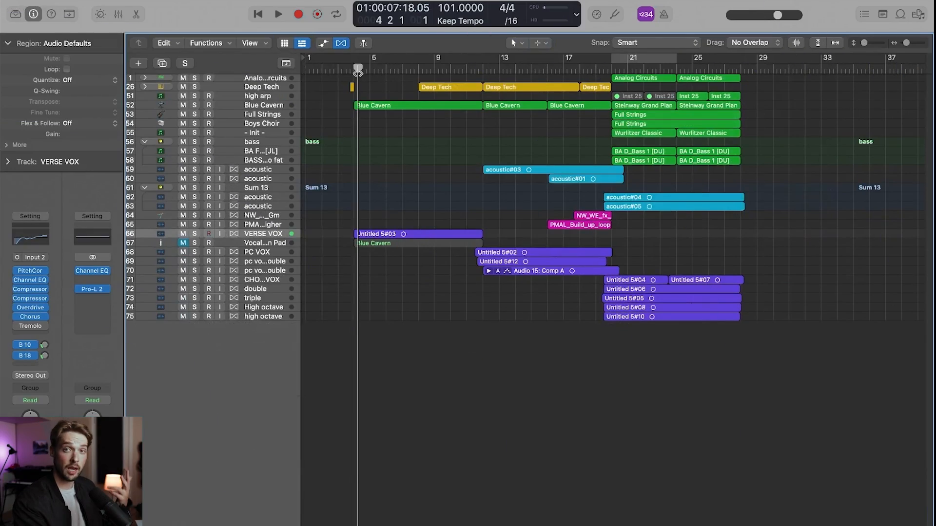
pyautogui.moveTo(357, 72); pyautogui.dragTo(484, 96)
pyautogui.click(520, 271)
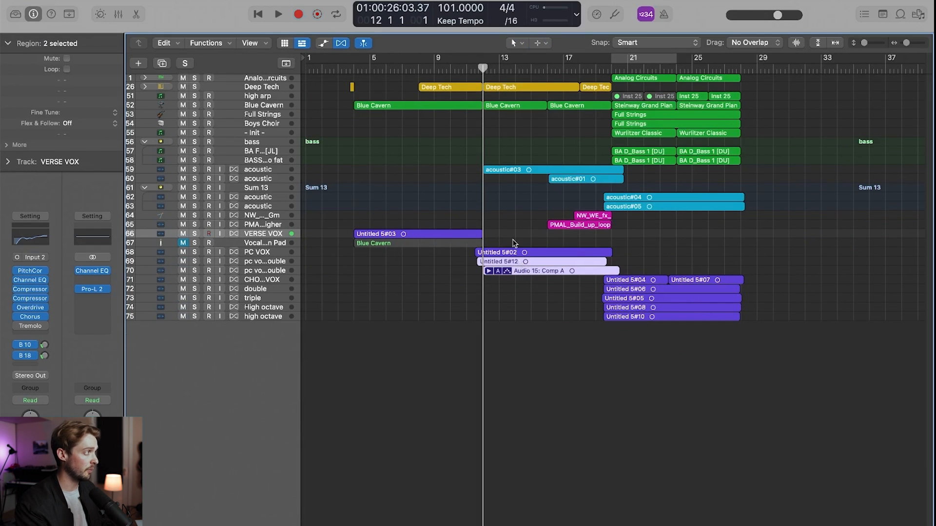
# - Place the playhead at bar 20 and highlight the chorus vocal regions, including the double, triple and high octave layers
pyautogui.moveTo(534, 69); pyautogui.dragTo(611, 69)
pyautogui.moveTo(779, 358); pyautogui.dragTo(655, 282)
pyautogui.click(751, 307)
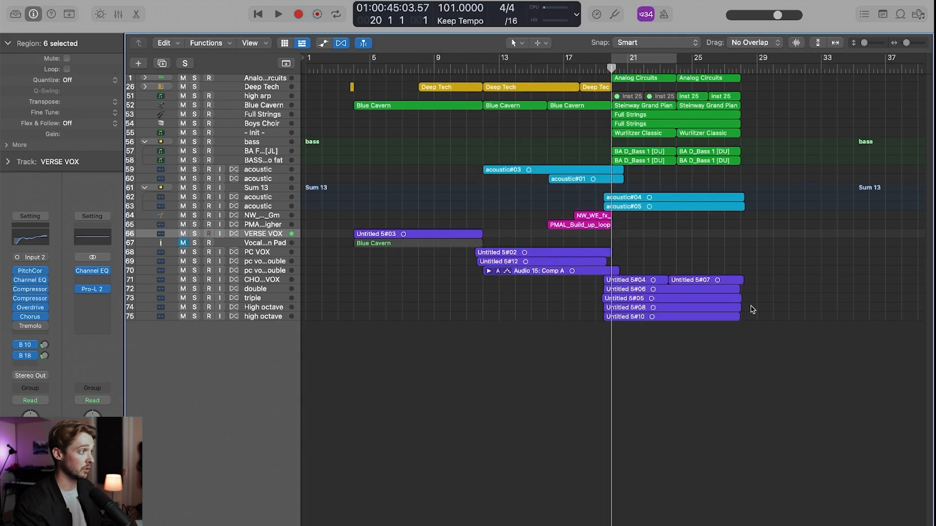
pyautogui.moveTo(754, 325); pyautogui.dragTo(730, 292)
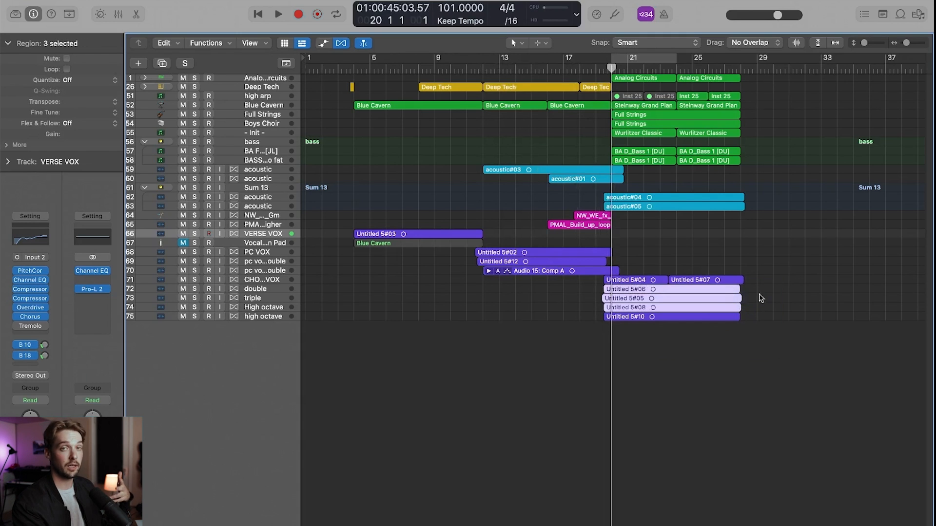
pyautogui.click(755, 298)
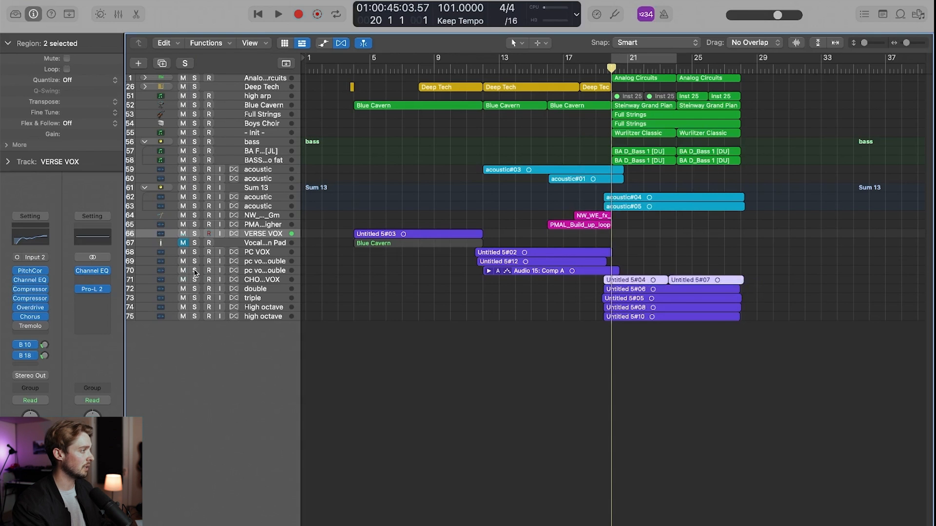
# - Solo tracks 70 through 75, play back the stacked chorus vocals, and enlarge the track heights
pyautogui.moveTo(195, 271); pyautogui.dragTo(194, 308)
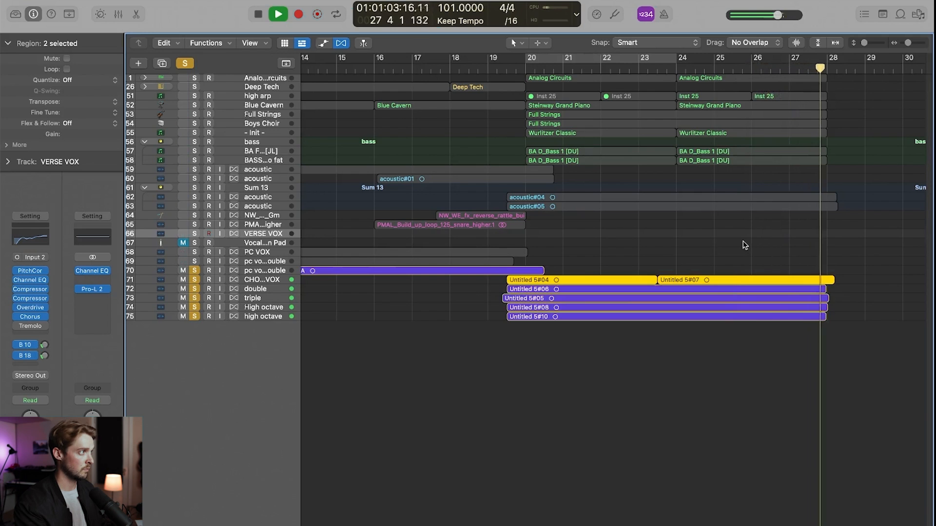
pyautogui.press('space')
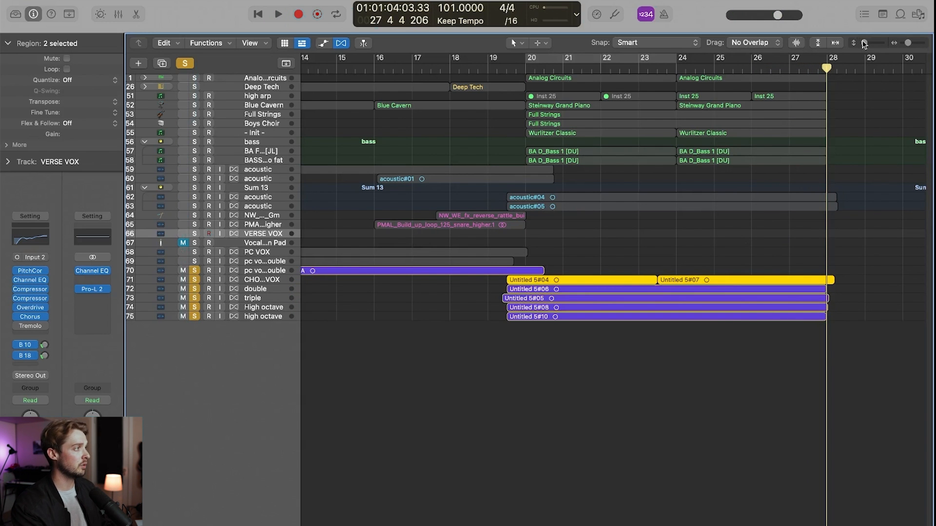
pyautogui.moveTo(864, 44); pyautogui.dragTo(867, 44)
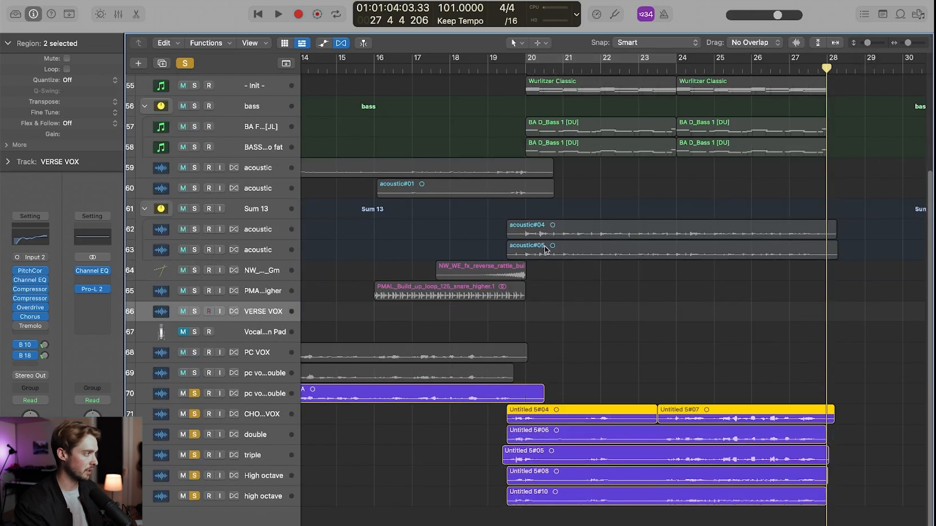
# - Clear all solos and play the chorus in the full mix from bar 19, skipping ahead to just before bar 24
pyautogui.hscroll(-4, 546, 250)
pyautogui.click(186, 64)
pyautogui.click(580, 66)
pyautogui.press('space')
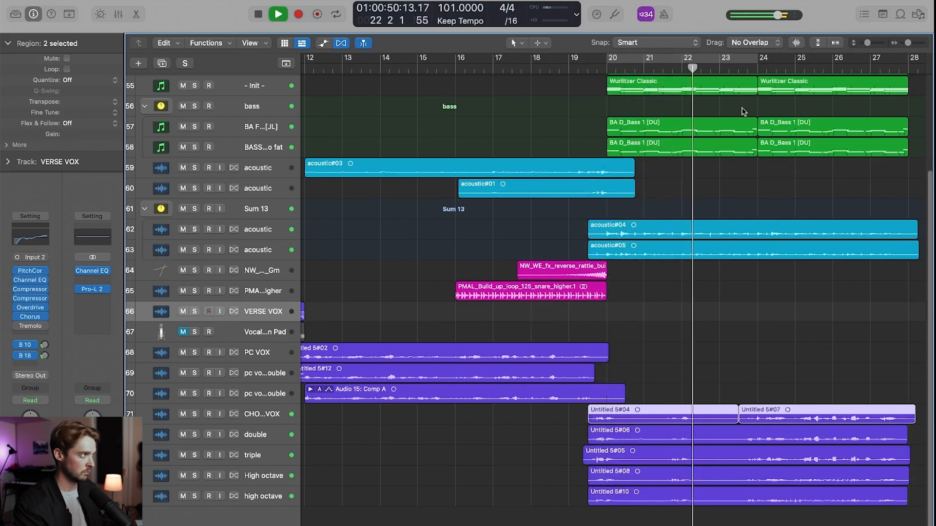
pyautogui.click(751, 71)
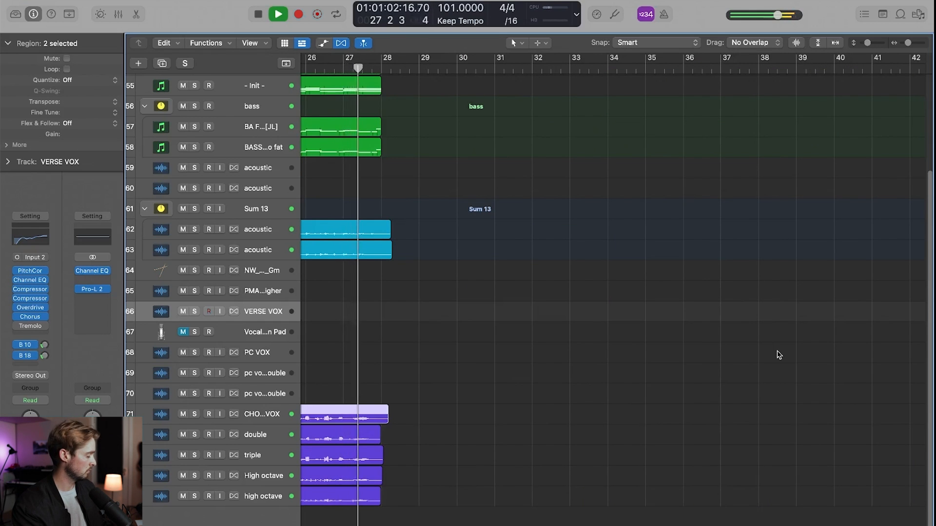
pyautogui.press('space')
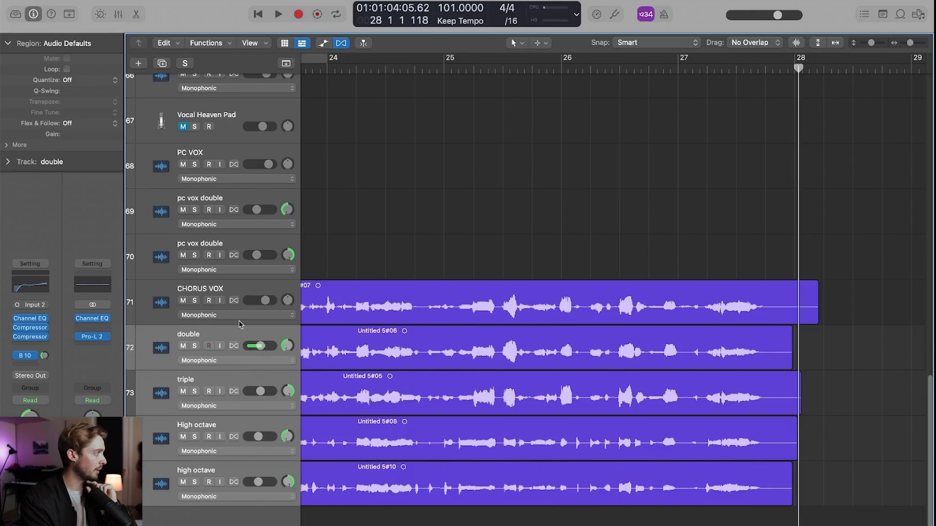
# - Group the double, triple and both high octave tracks into a summing stack and select its main track
pyautogui.rightClick(239, 341)
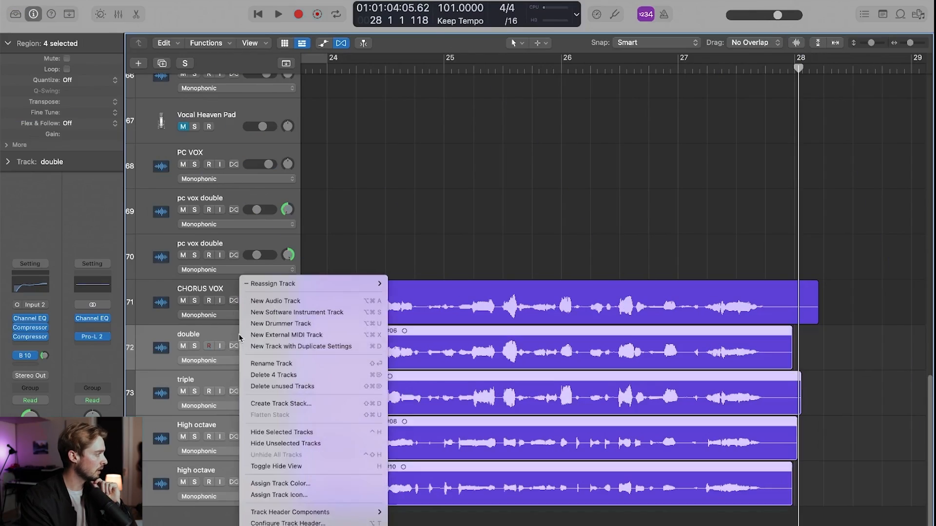
pyautogui.click(289, 404)
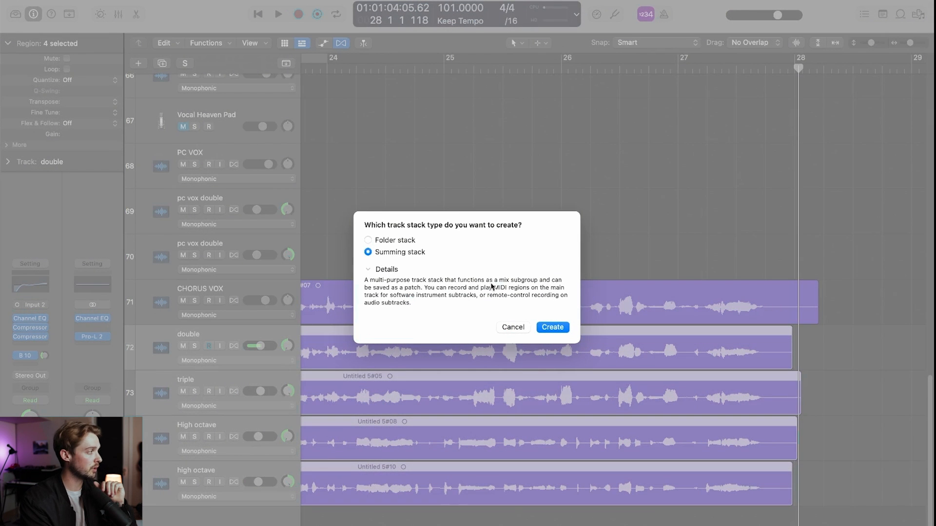
pyautogui.click(557, 330)
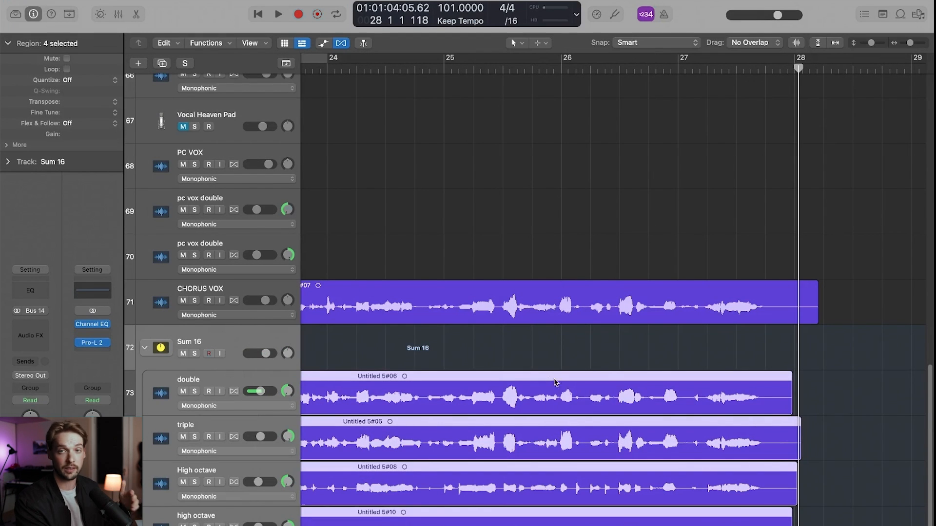
pyautogui.click(216, 345)
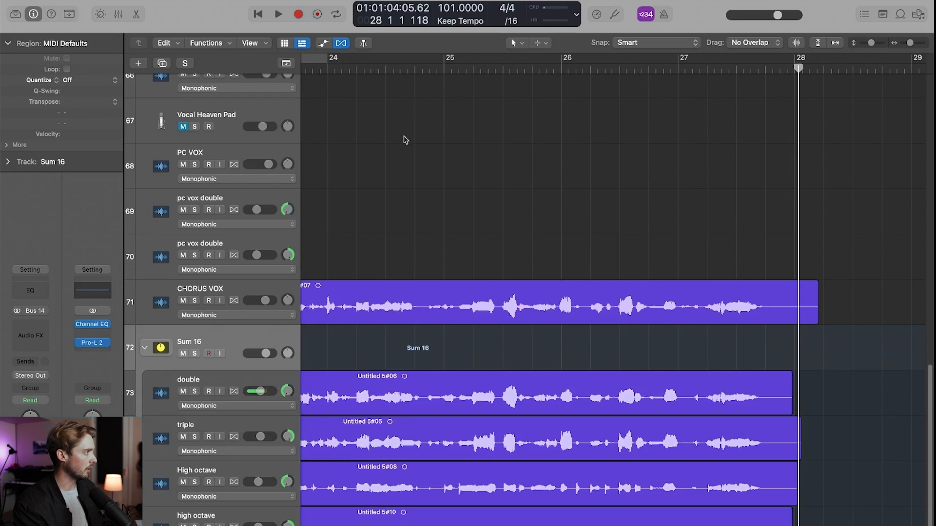
# - Solo the Sum 16 stack and play it back from the first half of bar 24
pyautogui.click(378, 72)
pyautogui.click(195, 353)
pyautogui.press('space')
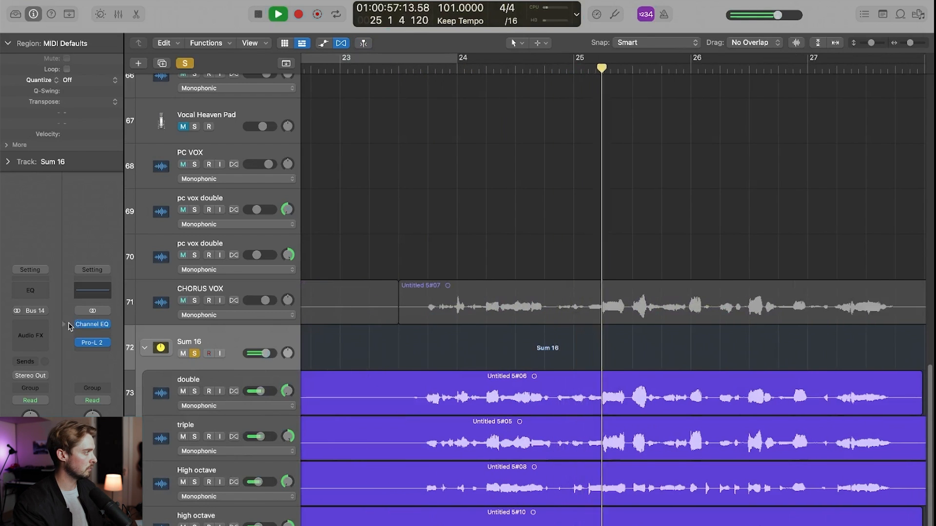
# - Insert a Stereo Delay on the Sum 16 stack and close its plug-in window
pyautogui.click(41, 329)
pyautogui.moveTo(54, 427)
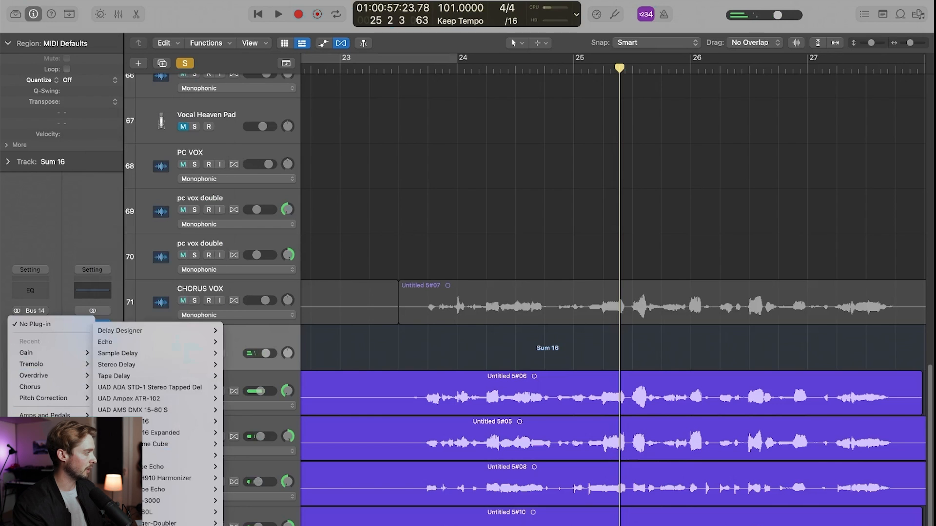
pyautogui.moveTo(136, 371)
pyautogui.click(260, 366)
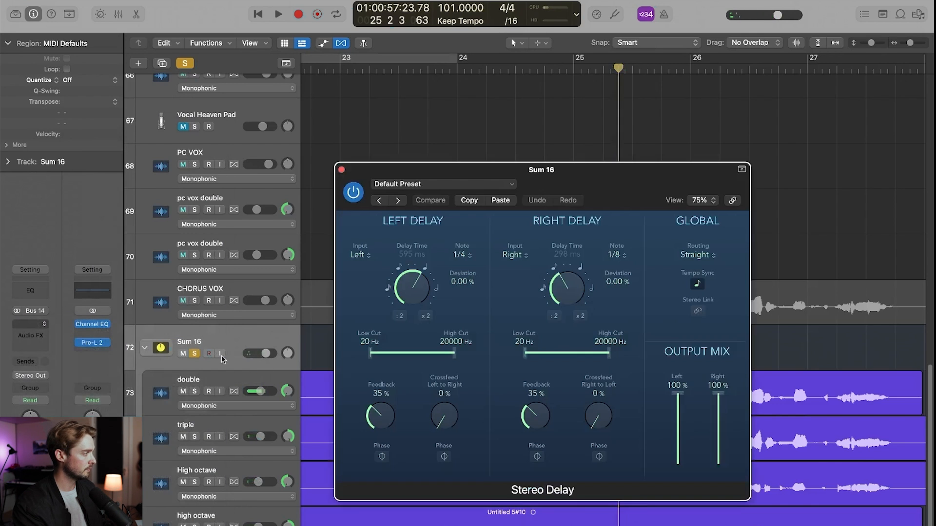
pyautogui.click(342, 170)
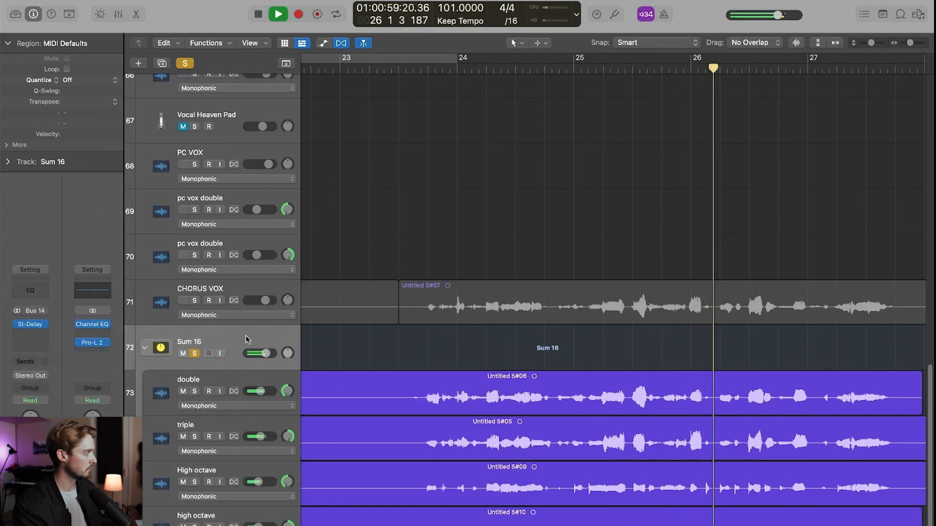
# - Set the Stereo Delay's output mix to 20% left and 27% right on the Sum 16 stack
pyautogui.click(33, 325)
pyautogui.moveTo(678, 393); pyautogui.dragTo(678, 439)
pyautogui.moveTo(718, 394); pyautogui.dragTo(699, 447)
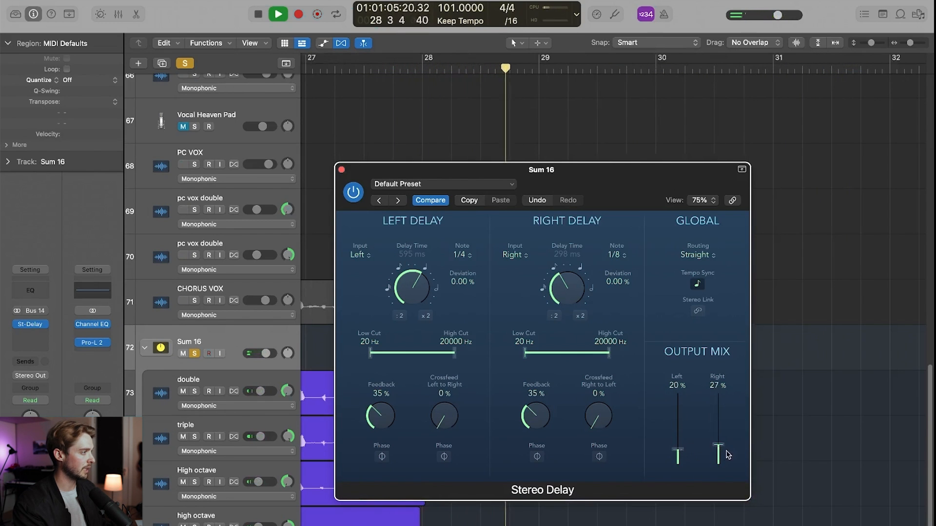
pyautogui.click(341, 170)
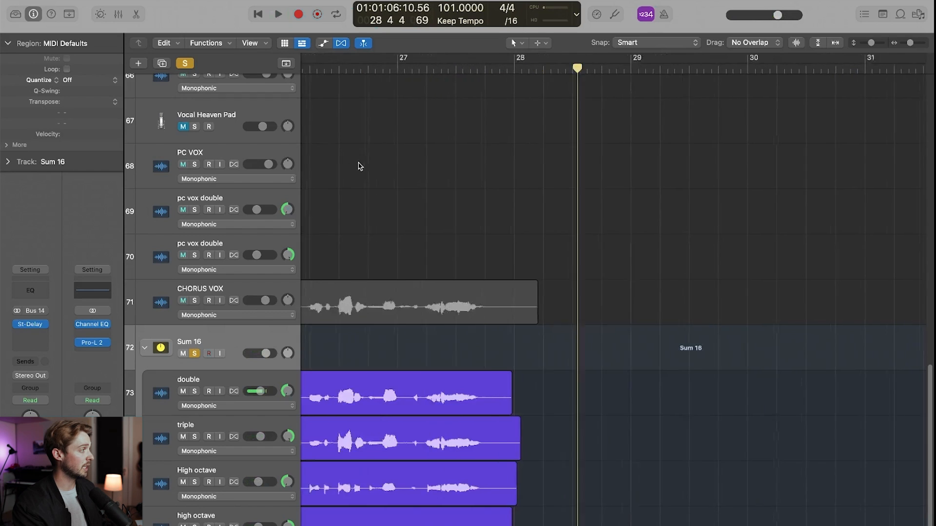
# - Add a send from Sum 16 to Bus 10 (Aux 8) and start playback
pyautogui.hscroll(-5, 498, 422)
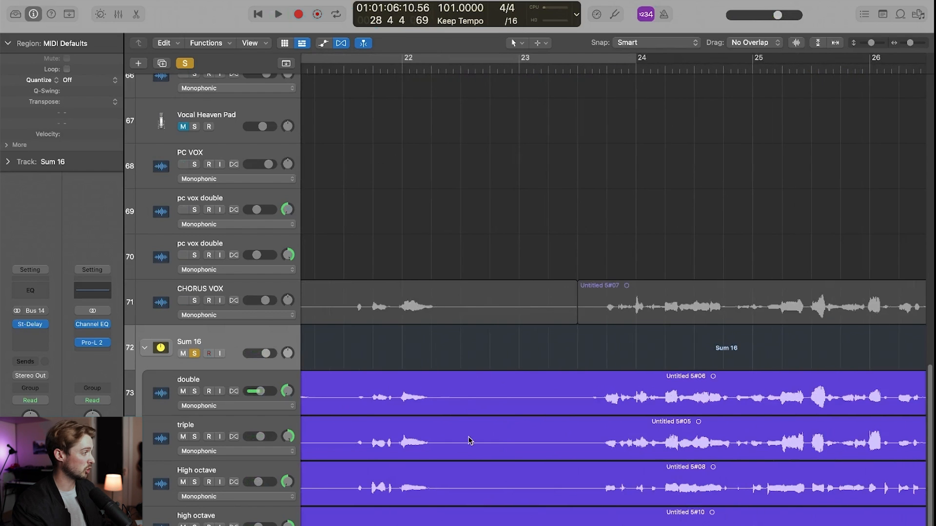
pyautogui.click(30, 371)
pyautogui.moveTo(59, 379)
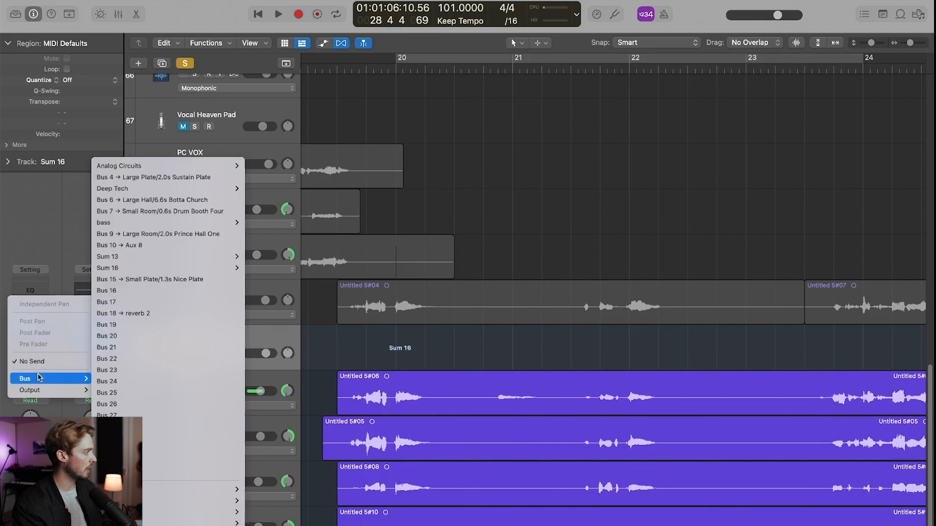
pyautogui.click(131, 246)
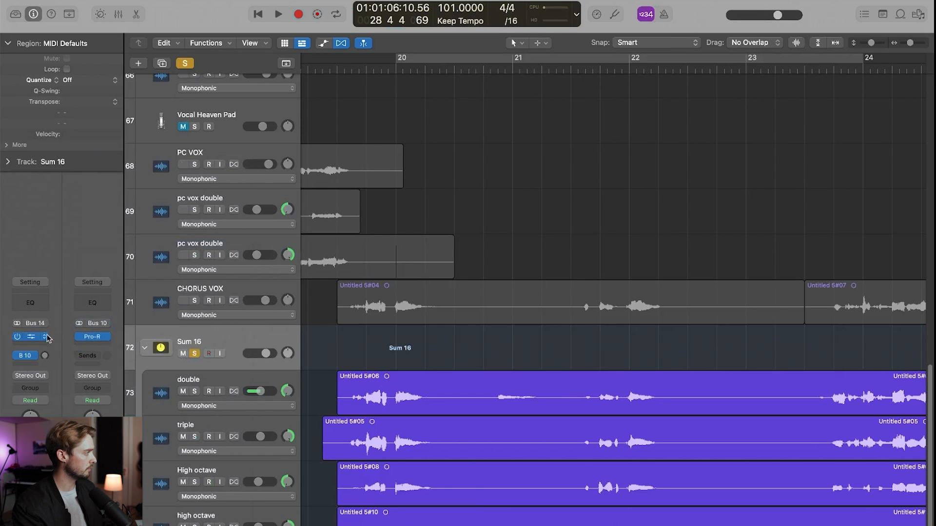
pyautogui.press('space')
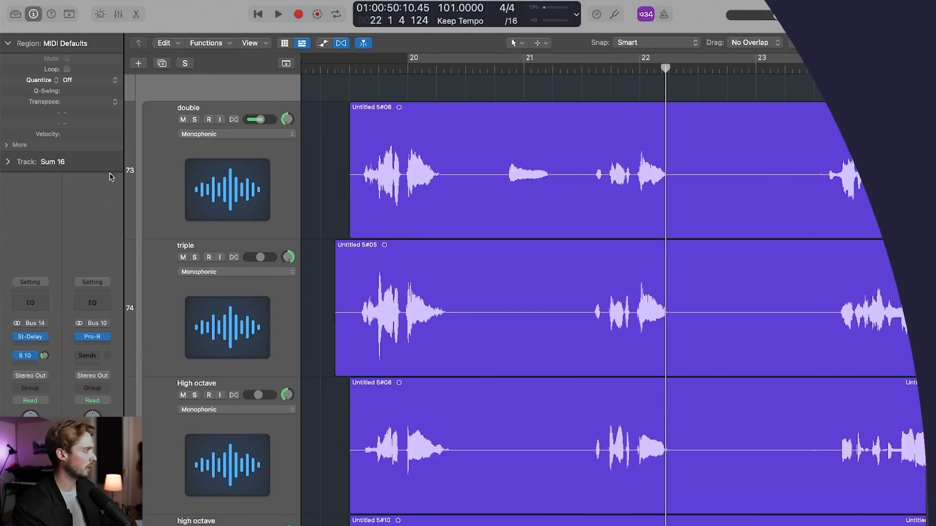
# - Select the double, triple and both high octave tracks and enable Flex on them in Polyphonic (Auto) mode
pyautogui.moveTo(874, 47); pyautogui.dragTo(872, 48)
pyautogui.click(276, 183)
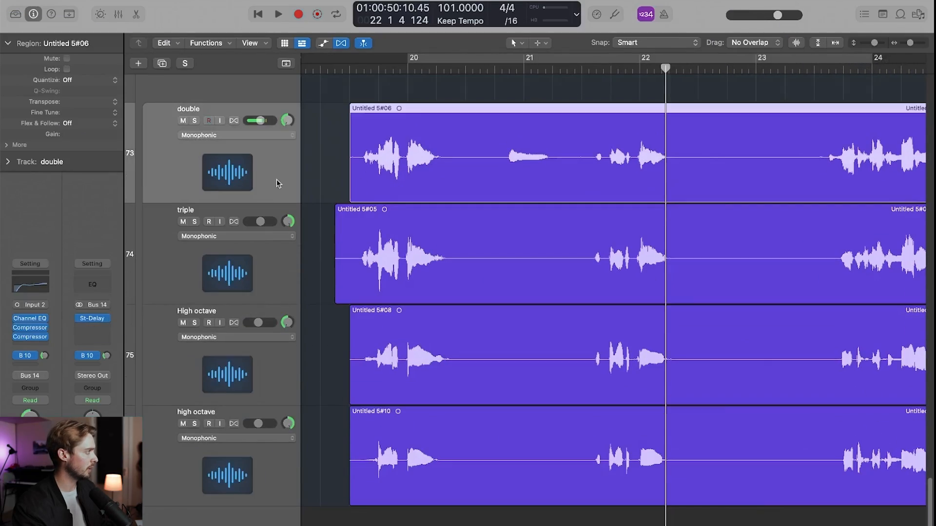
pyautogui.keyDown('shift'); pyautogui.click(276, 474); pyautogui.keyUp('shift')
pyautogui.click(235, 122)
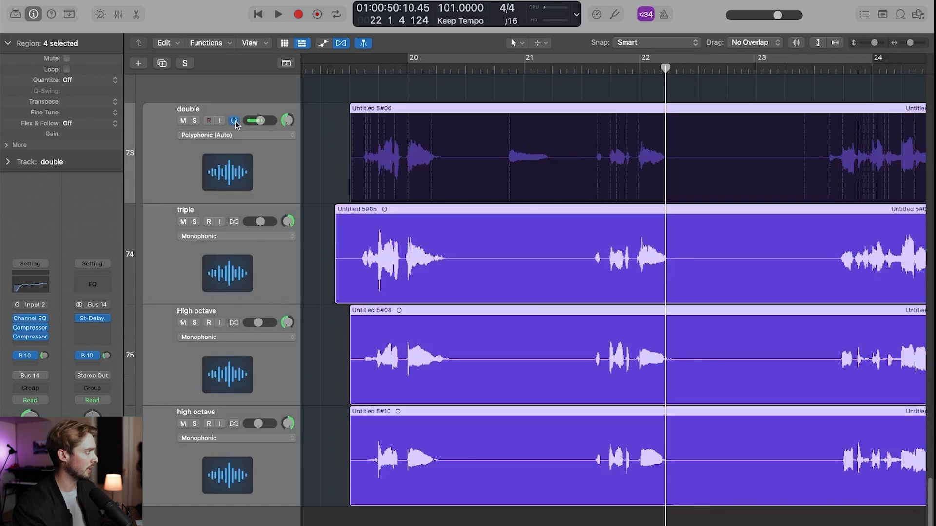
# - Play the flexed backing vocals from just before beat 4 of bar 19, with all stacked waveforms in view
pyautogui.scroll(3, 659, 78)
pyautogui.hscroll(-5, 659, 78)
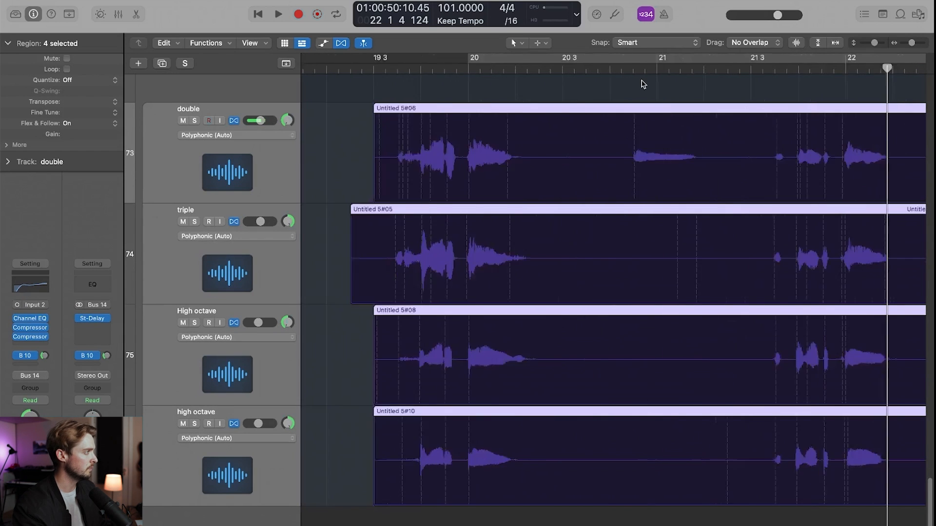
pyautogui.scroll(3, 506, 90)
pyautogui.scroll(2, 506, 95)
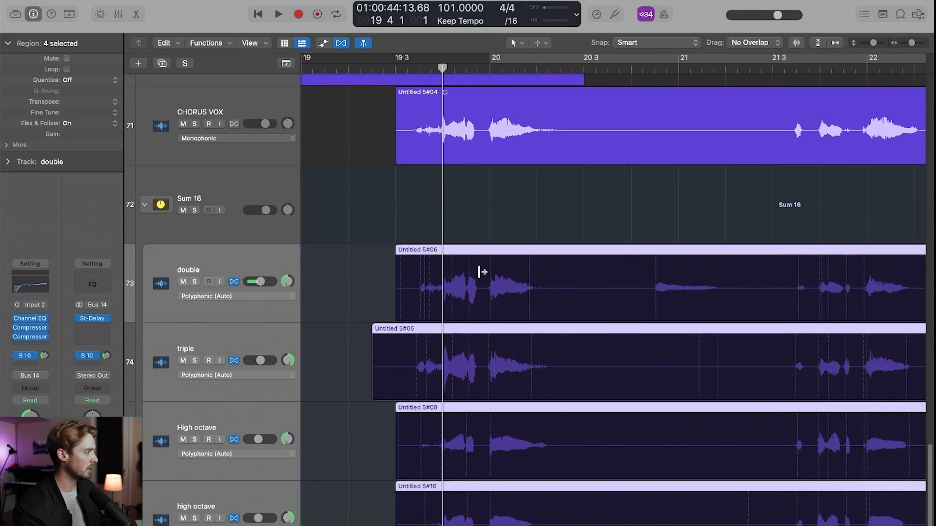
pyautogui.scroll(-3, 481, 273)
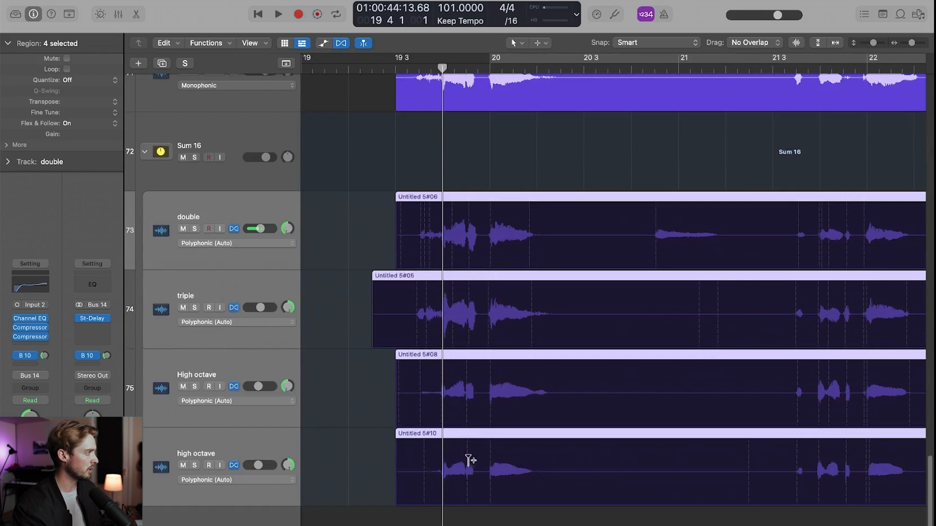
pyautogui.moveTo(443, 66); pyautogui.dragTo(431, 88)
pyautogui.press('space')
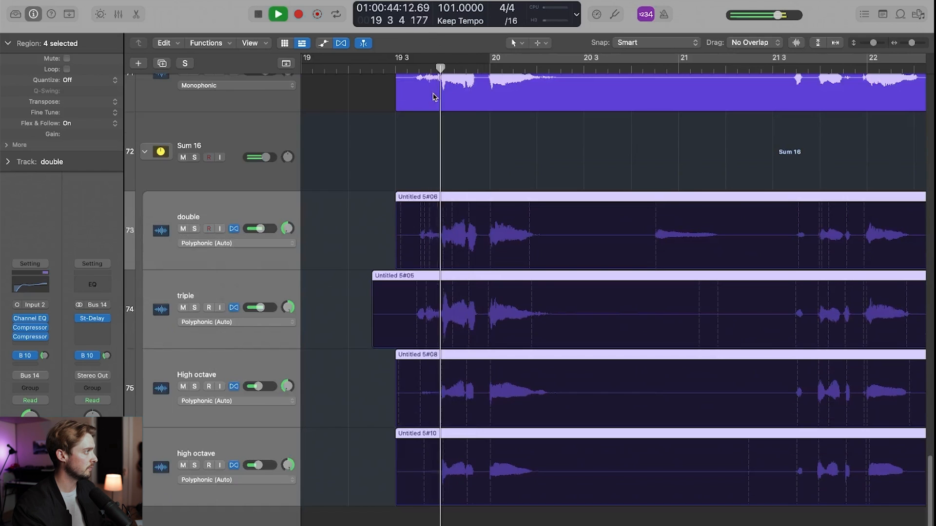
# - Play the flexed backing vocals from beat 4 of bar 23 to listen to their timing
pyautogui.press('space')
pyautogui.hscroll(10, 668, 209)
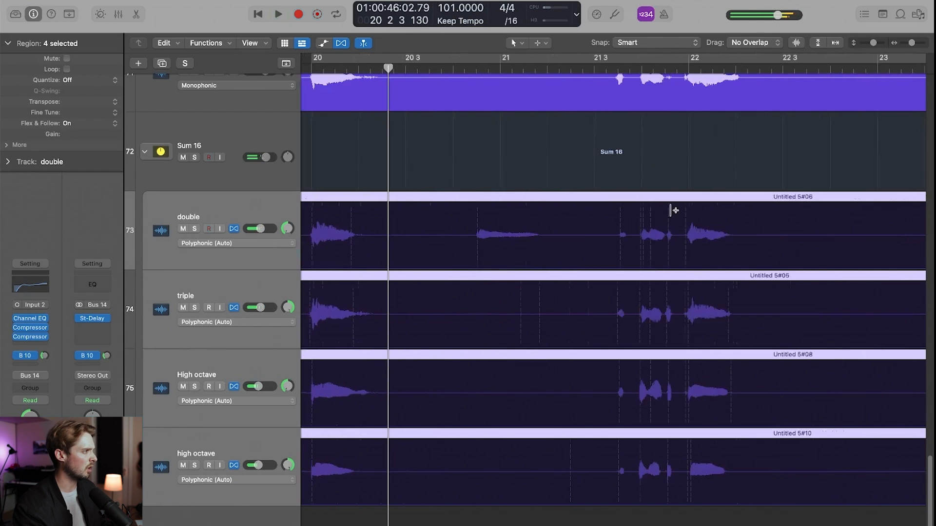
pyautogui.click(608, 70)
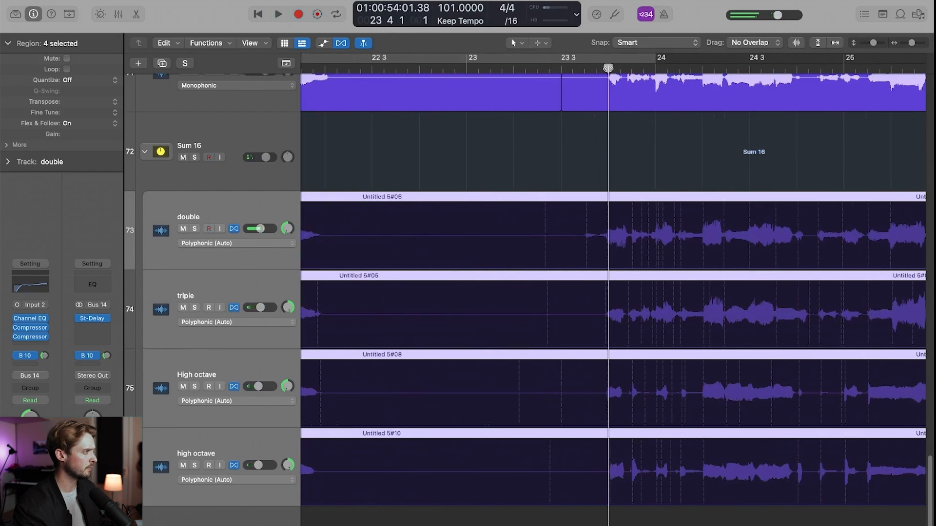
pyautogui.press('space')
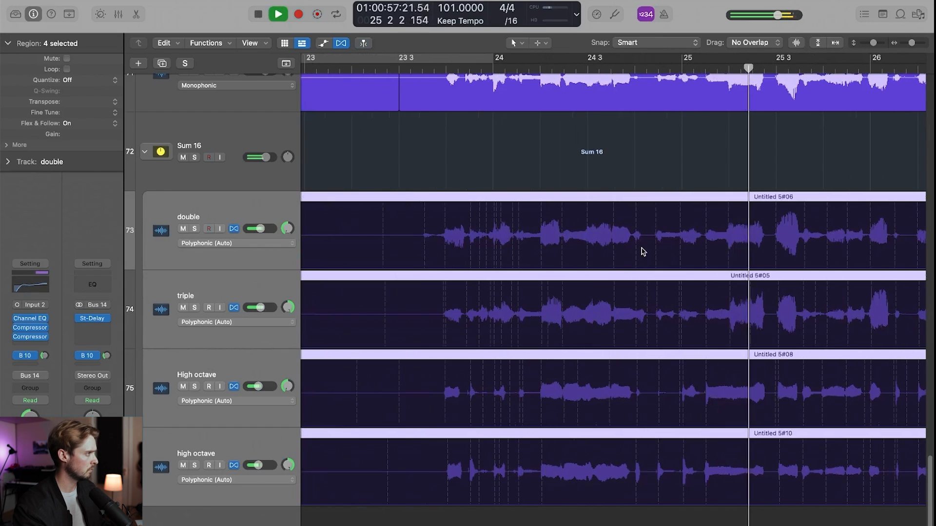
pyautogui.press('space')
# - Quantize the four selected backing vocal regions to 1/16 Note
pyautogui.click(434, 70)
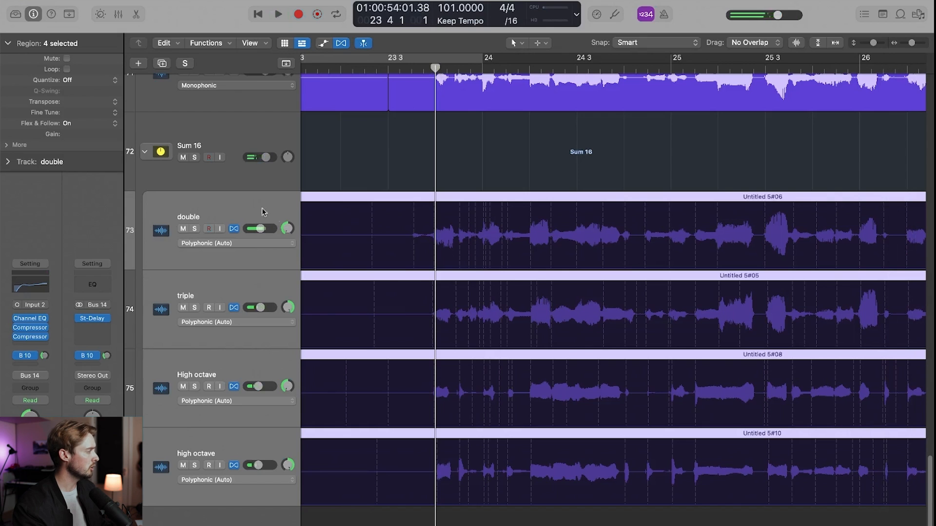
pyautogui.click(67, 81)
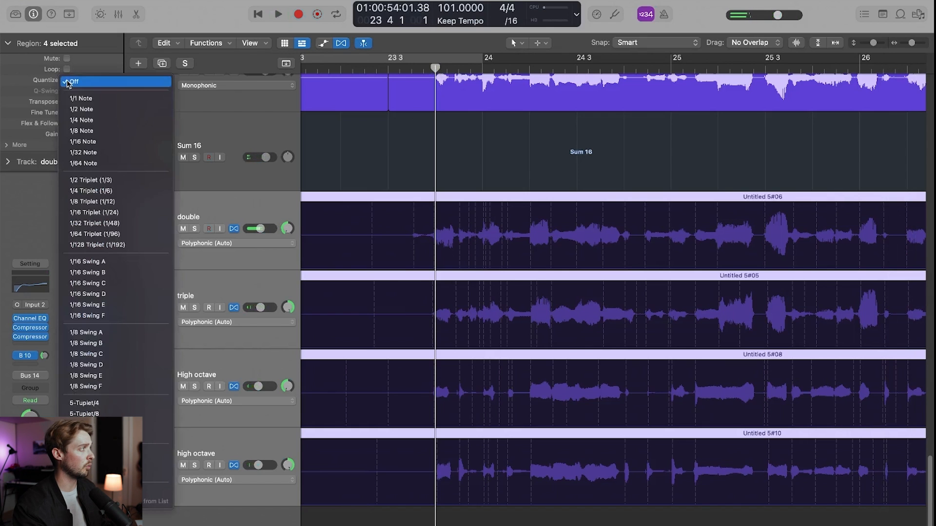
pyautogui.click(86, 142)
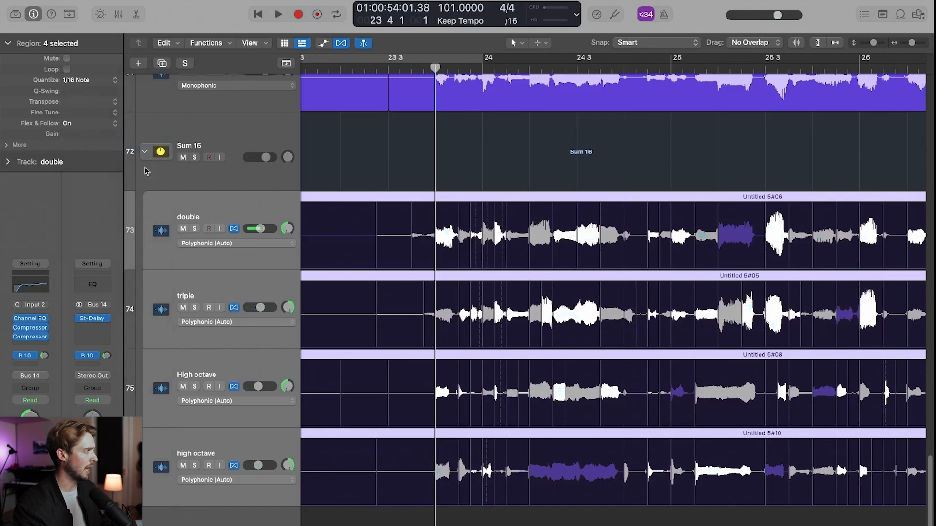
# - Play the quantized backing vocals from beat 4 of bar 23 with Sum 16 soloed, and turn the solo off
pyautogui.press('space')
pyautogui.click(195, 157)
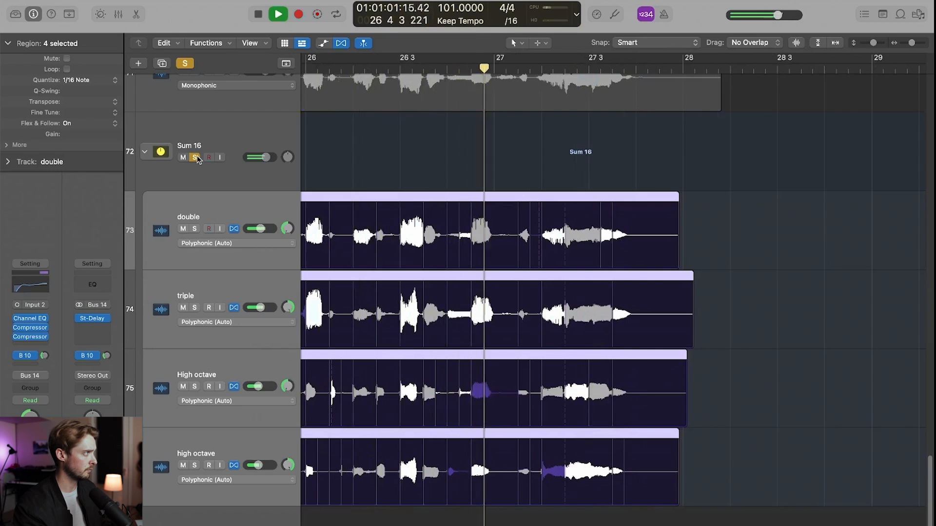
pyautogui.click(196, 157)
pyautogui.press('space')
pyautogui.hscroll(-10, 480, 167)
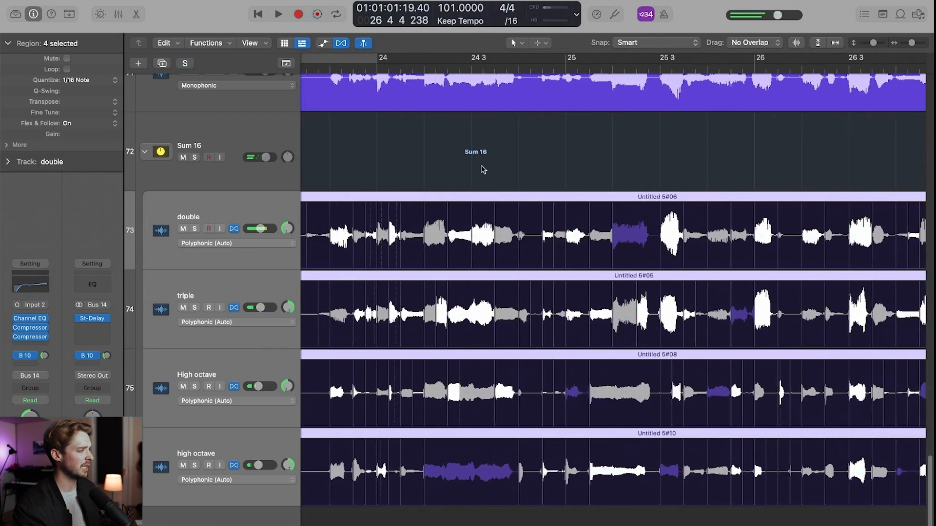
pyautogui.hscroll(-4, 482, 169)
# - Solo the Sum 16 stack and the CHORUS VOX track and play them from the chorus phrase at beat 4 of bar 23
pyautogui.click(460, 68)
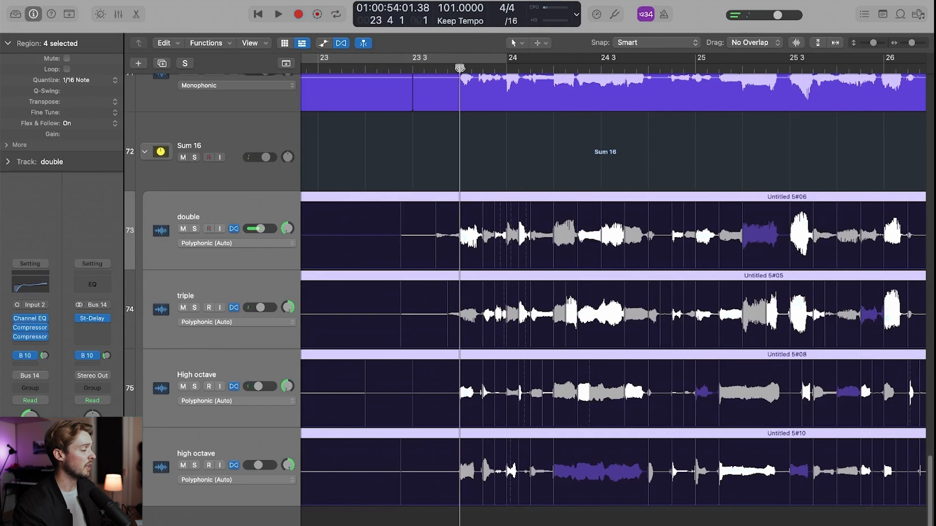
pyautogui.scroll(3, 447, 104)
pyautogui.scroll(-2, 345, 239)
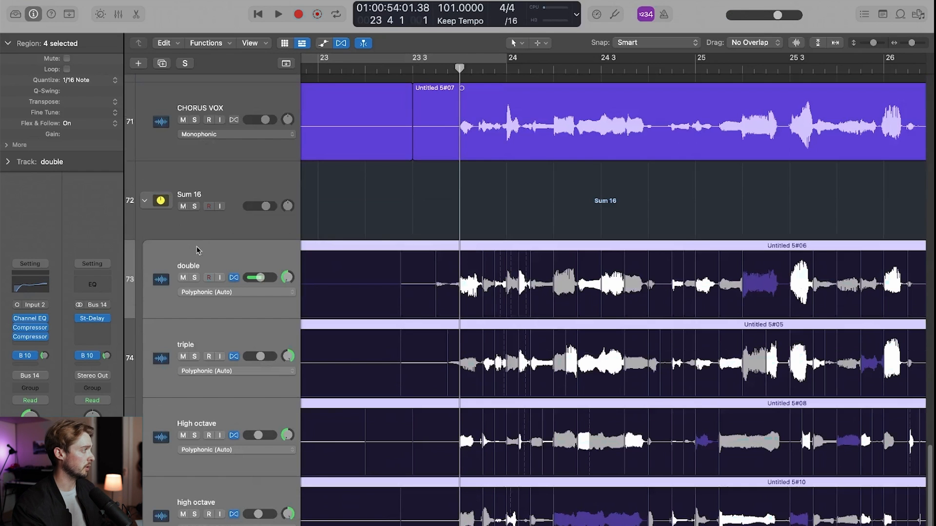
pyautogui.click(194, 207)
pyautogui.click(195, 120)
pyautogui.click(479, 68)
pyautogui.press('space')
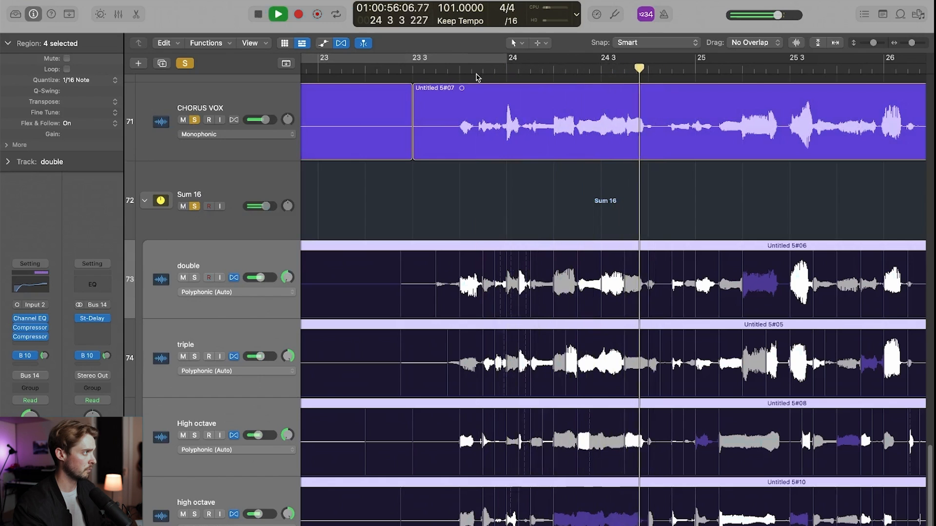
pyautogui.press('space')
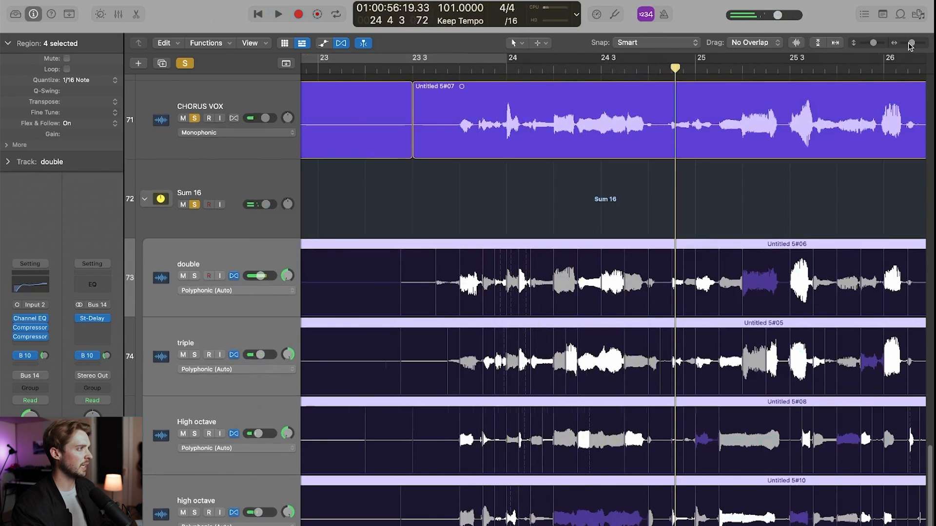
# - Audition CHORUS VOX alone from beat 4 of bar 23 with Sum 16's solo off, and solo Sum 16 again
pyautogui.moveTo(909, 43); pyautogui.dragTo(911, 44)
pyautogui.hscroll(-2, 697, 190)
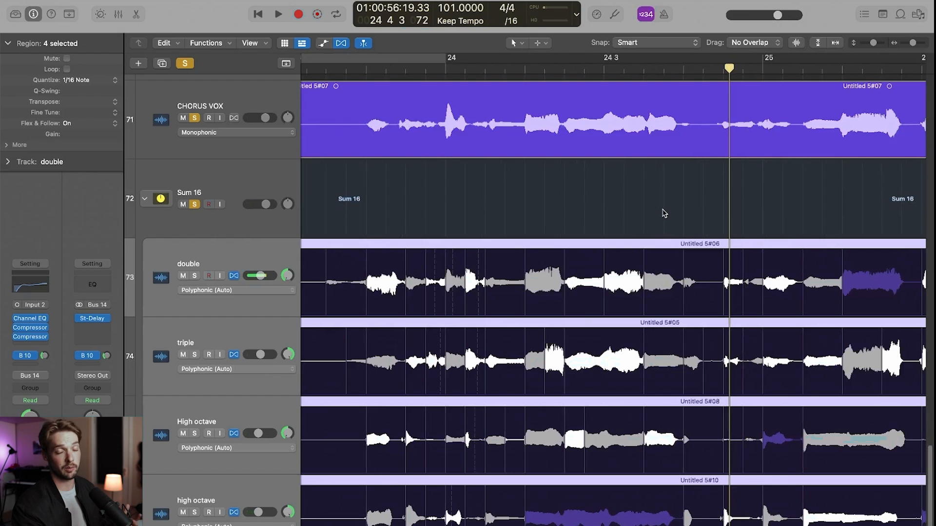
pyautogui.moveTo(417, 88); pyautogui.dragTo(374, 88)
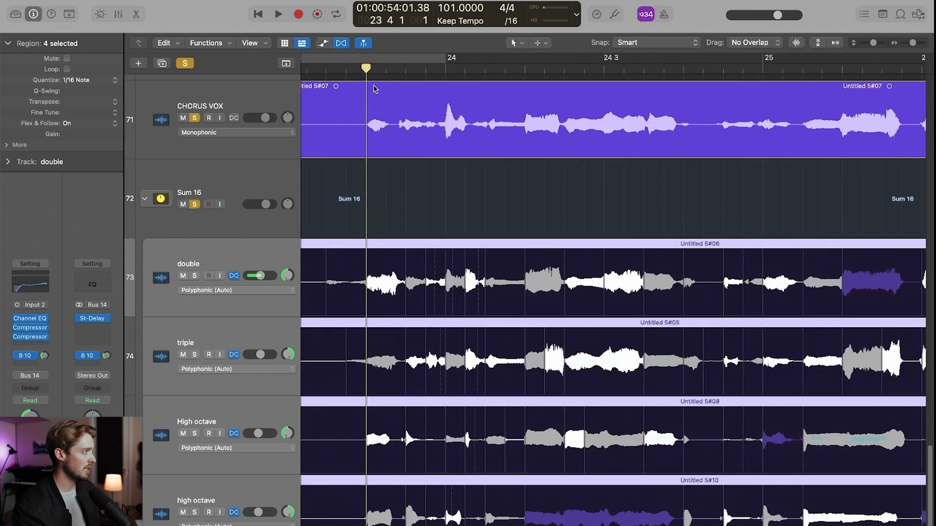
pyautogui.press('space')
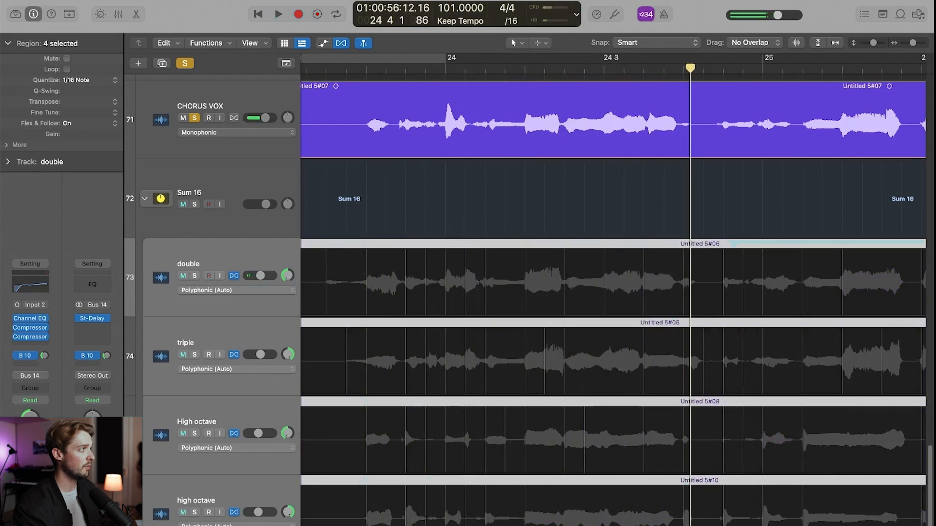
pyautogui.moveTo(500, 66); pyautogui.dragTo(365, 81)
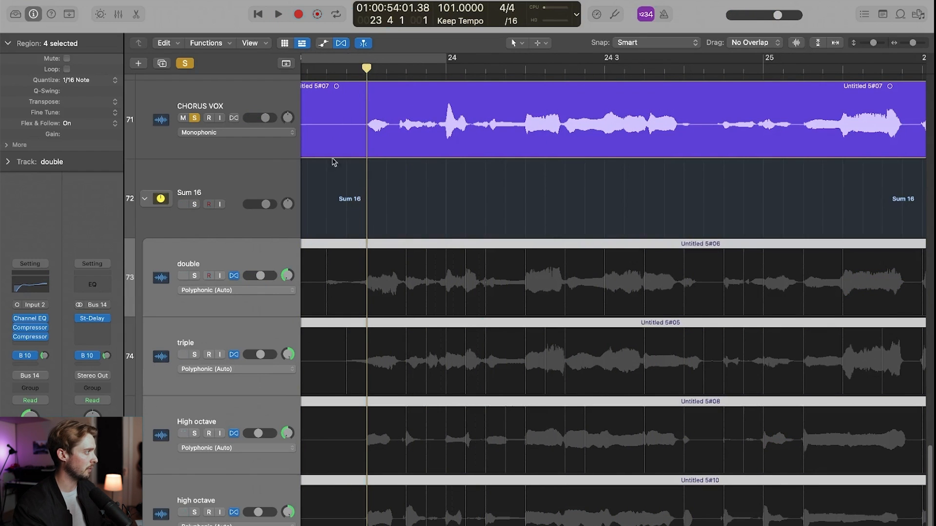
pyautogui.click(194, 205)
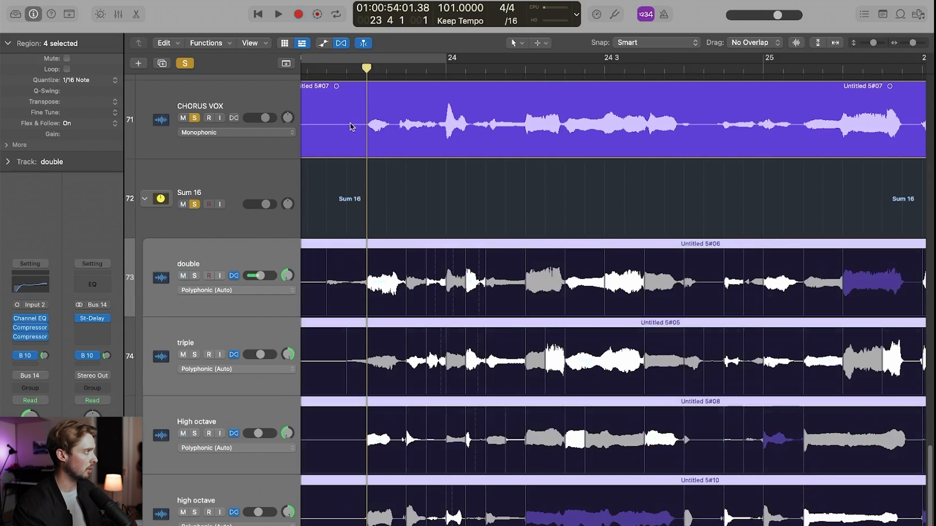
# - Add a flex marker just after 24 1 3 in the double region and nudge it slightly to match the lead vocal
pyautogui.moveTo(430, 68); pyautogui.dragTo(490, 76)
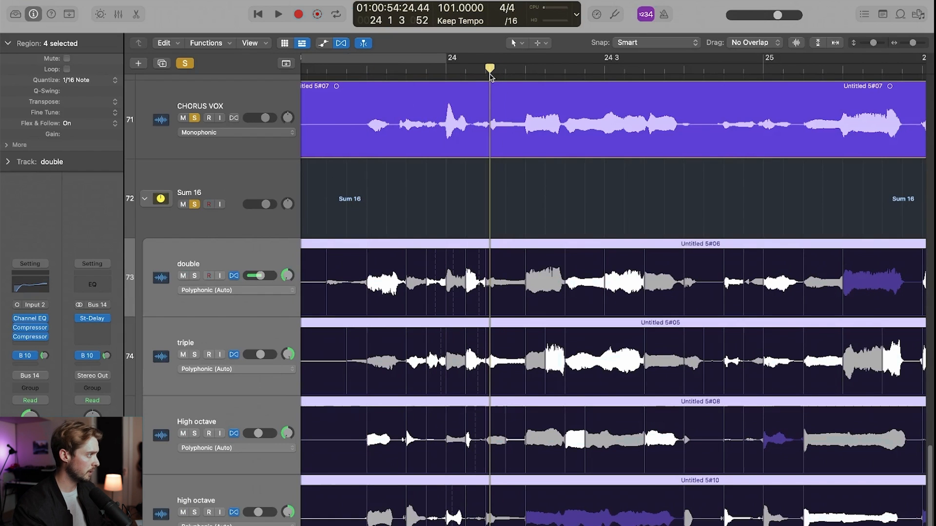
pyautogui.click(489, 263)
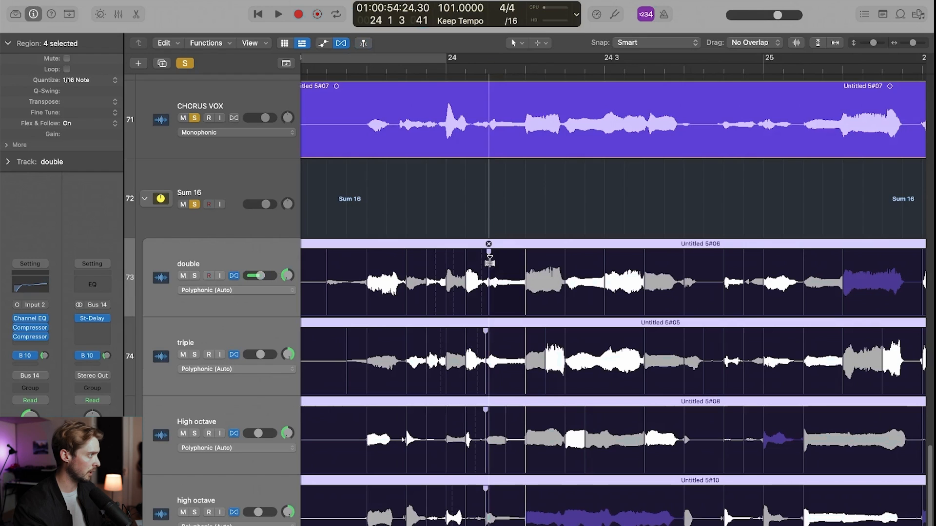
pyautogui.moveTo(489, 261); pyautogui.dragTo(490, 261)
# - Add a flex marker just after 24 3 3 in the double region and shift it to line up with the lead vocal
pyautogui.moveTo(491, 68); pyautogui.dragTo(603, 69)
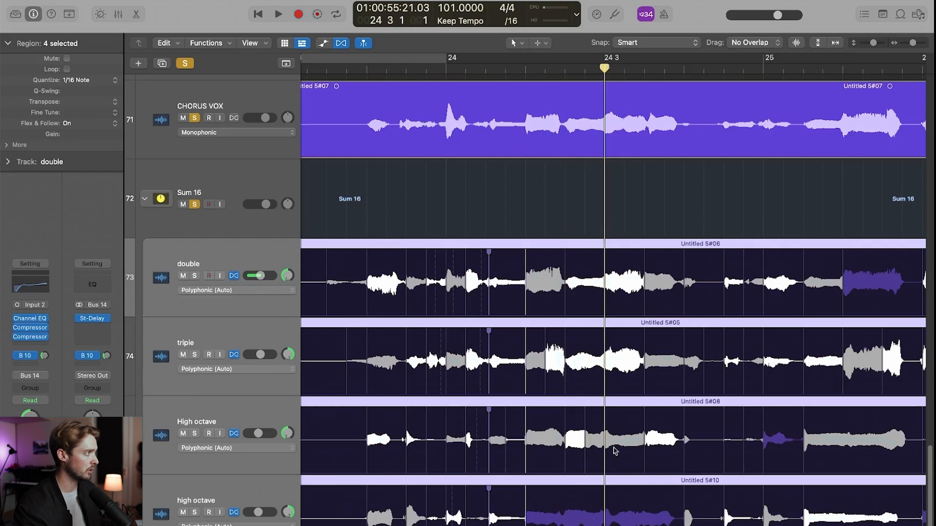
pyautogui.moveTo(601, 66); pyautogui.dragTo(643, 66)
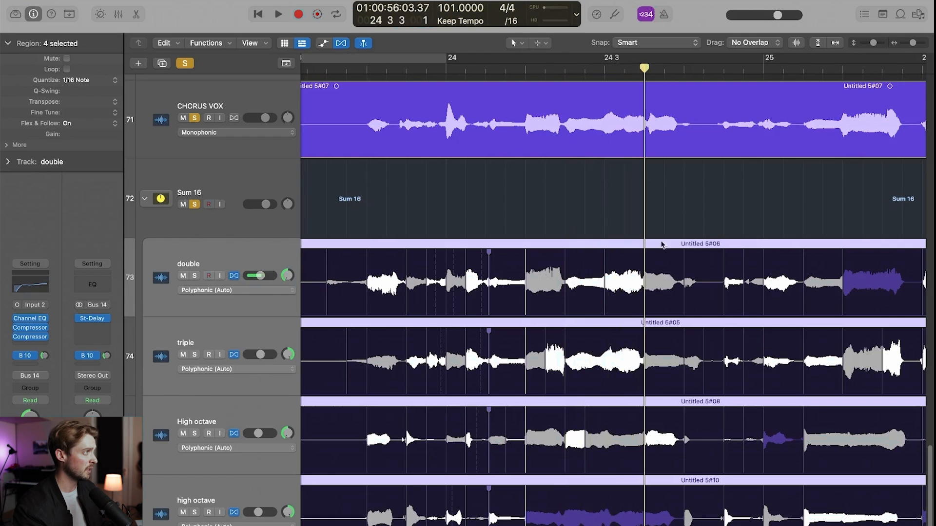
pyautogui.click(649, 286)
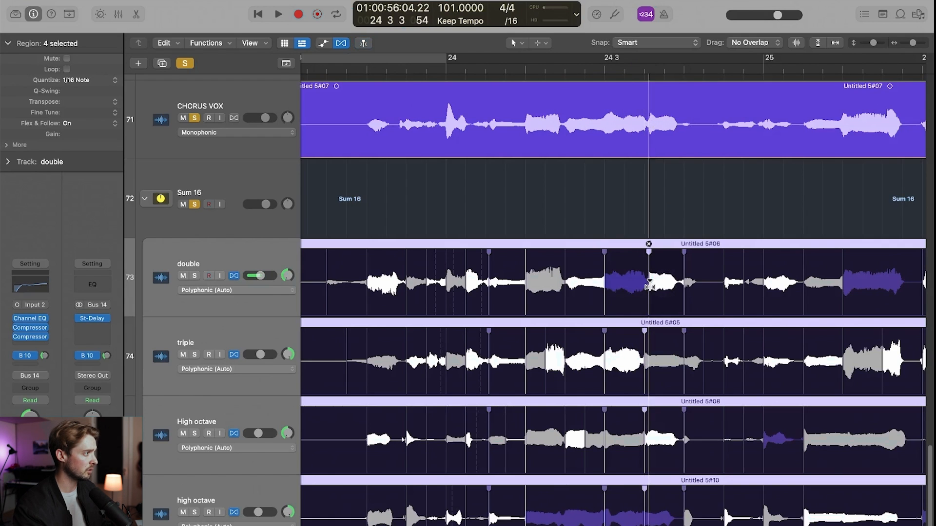
pyautogui.moveTo(649, 285); pyautogui.dragTo(647, 286)
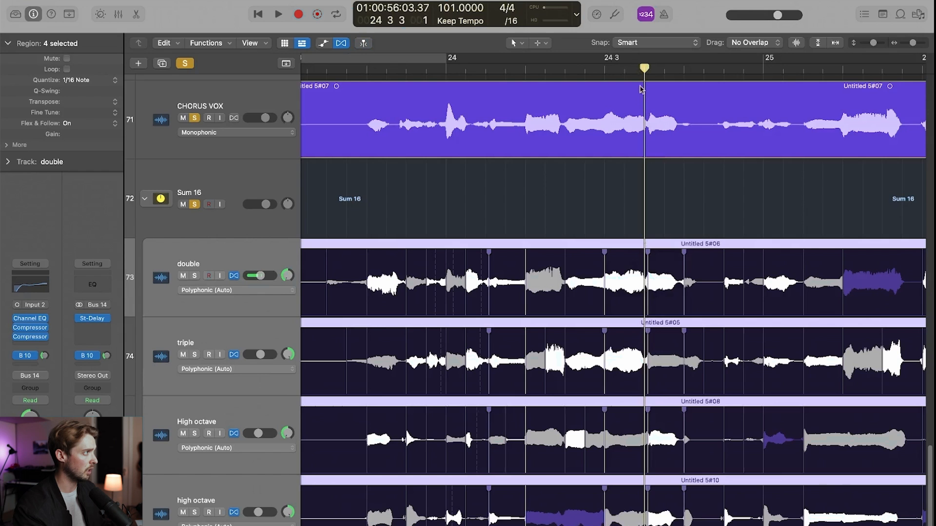
# - Play the retimed vocals with the lead from 24 2, and again from beat 4 of bar 23
pyautogui.moveTo(644, 73); pyautogui.dragTo(525, 73)
pyautogui.press('space')
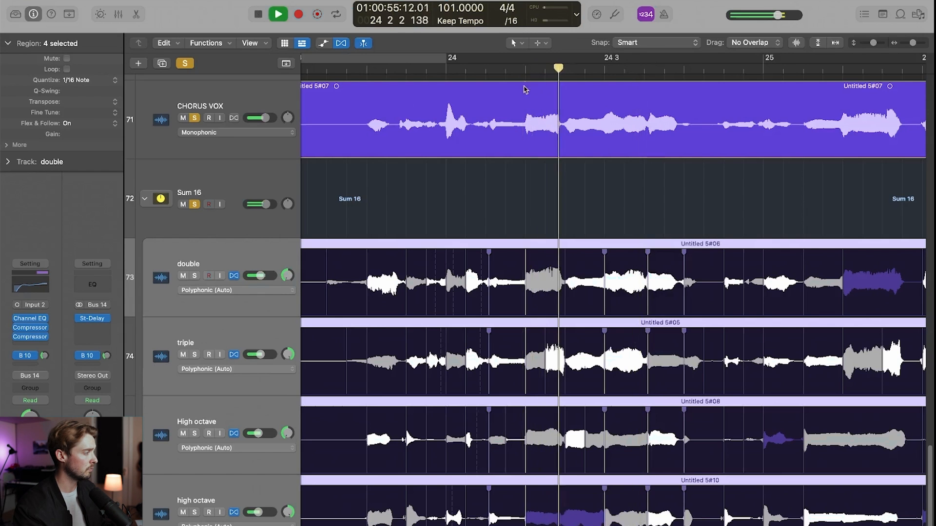
pyautogui.press('space')
pyautogui.click(367, 71)
pyautogui.press('space')
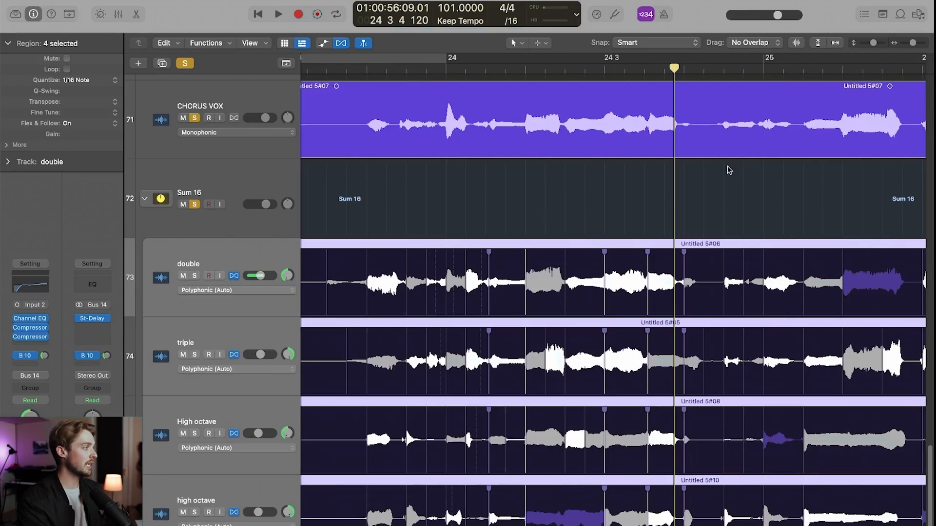
# - Add a Channel EQ to the Sum 16 stack and cut its high shelf by 2.5 dB at 7700 Hz
pyautogui.scroll(-1, 538, 201)
pyautogui.click(282, 174)
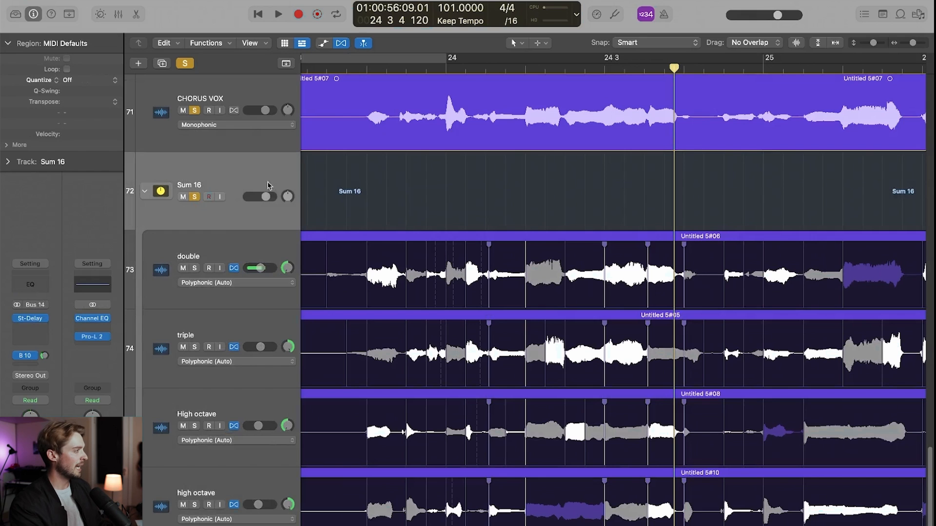
pyautogui.click(31, 286)
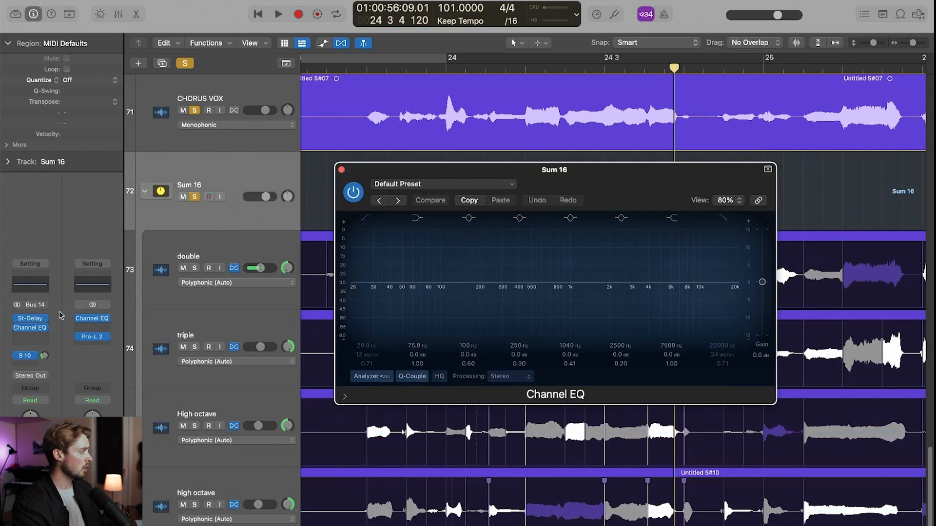
pyautogui.moveTo(684, 270); pyautogui.dragTo(685, 278)
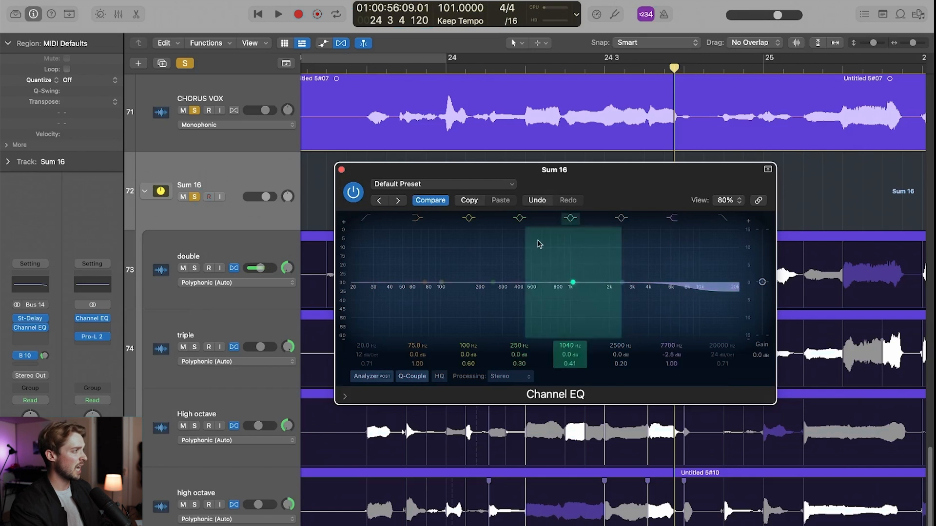
pyautogui.click(342, 170)
# - Play the chorus phrase from before bar 24 while toggling Sum 16's Channel EQ bypass to compare the sound
pyautogui.hscroll(-3, 480, 129)
pyautogui.click(442, 68)
pyautogui.press('space')
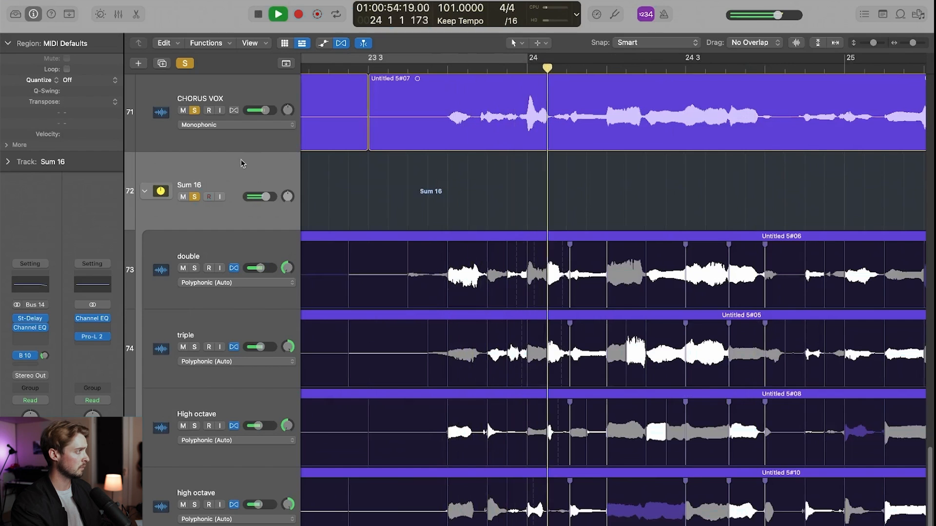
pyautogui.click(18, 329)
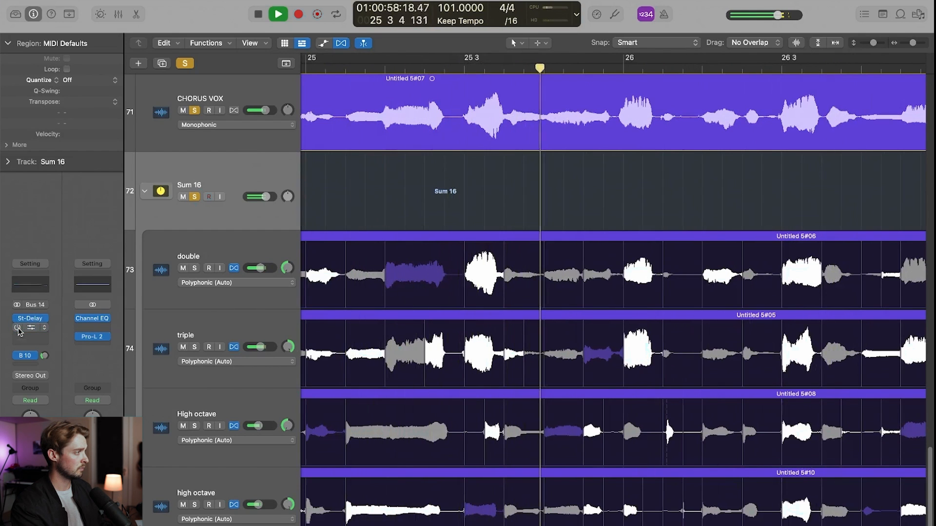
pyautogui.press('space')
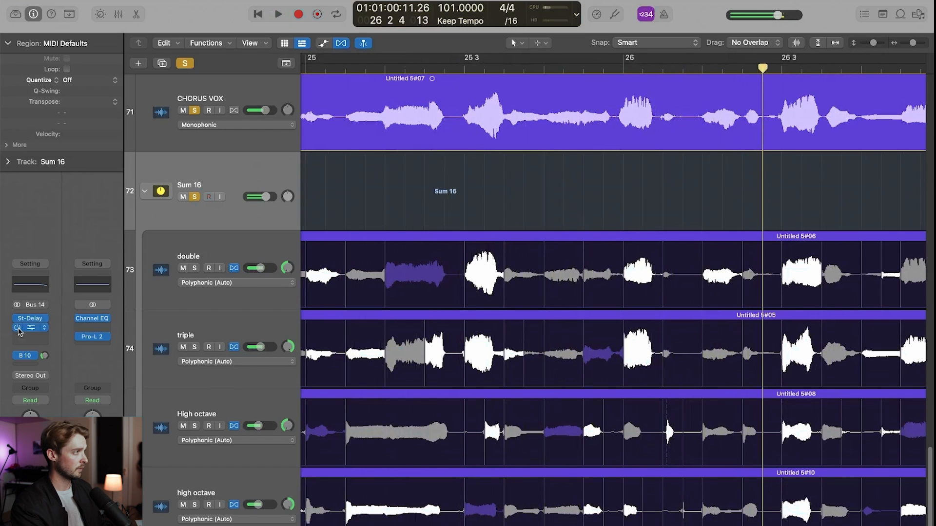
# - Set the high shelf of Sum 16's Channel EQ to +0.1 dB at 8150 Hz
pyautogui.moveTo(913, 42); pyautogui.dragTo(909, 42)
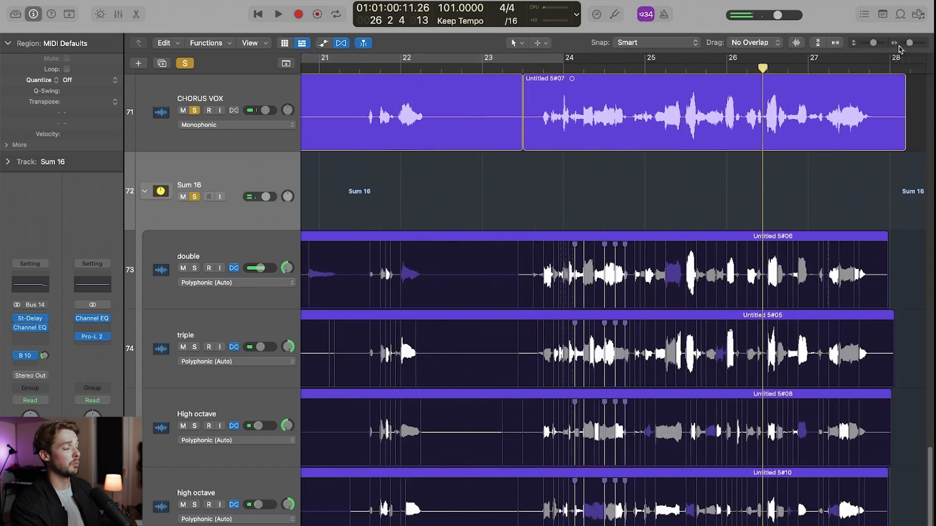
pyautogui.click(554, 72)
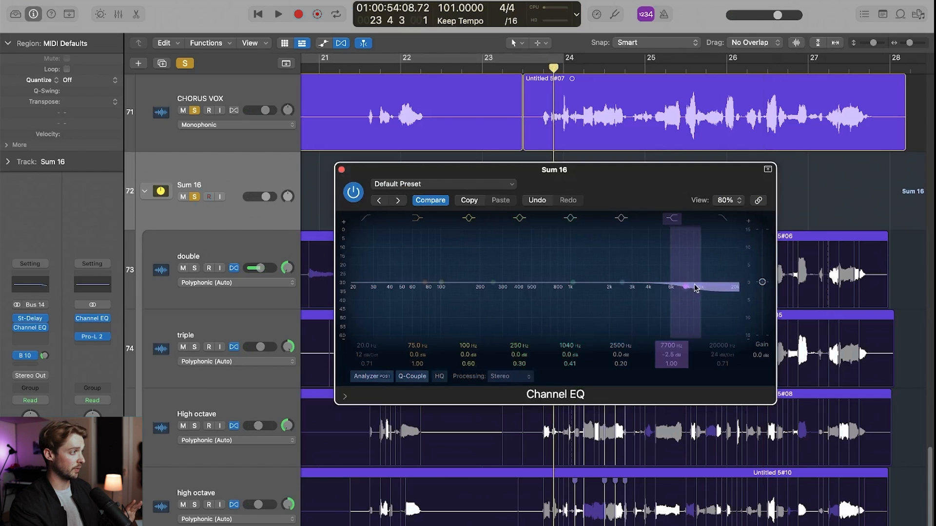
pyautogui.moveTo(695, 286); pyautogui.dragTo(694, 277)
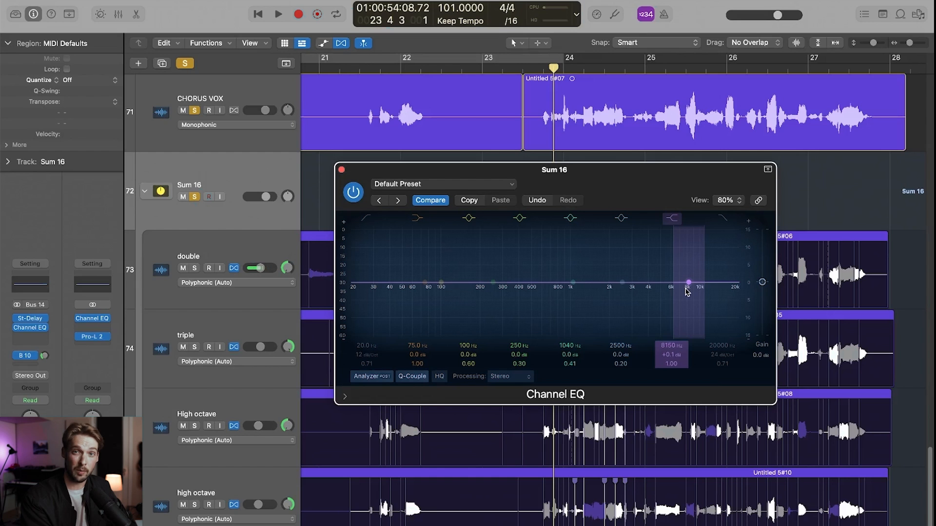
pyautogui.click(341, 170)
pyautogui.hscroll(-5, 369, 174)
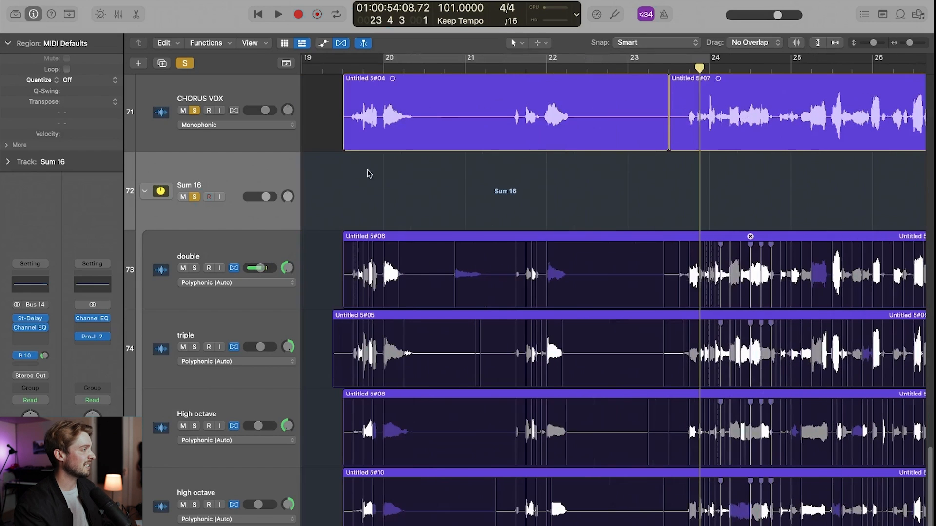
# - Examine the Channel EQ on CHORUS VOX, and check the double track's channel strip and the mixer
pyautogui.click(267, 96)
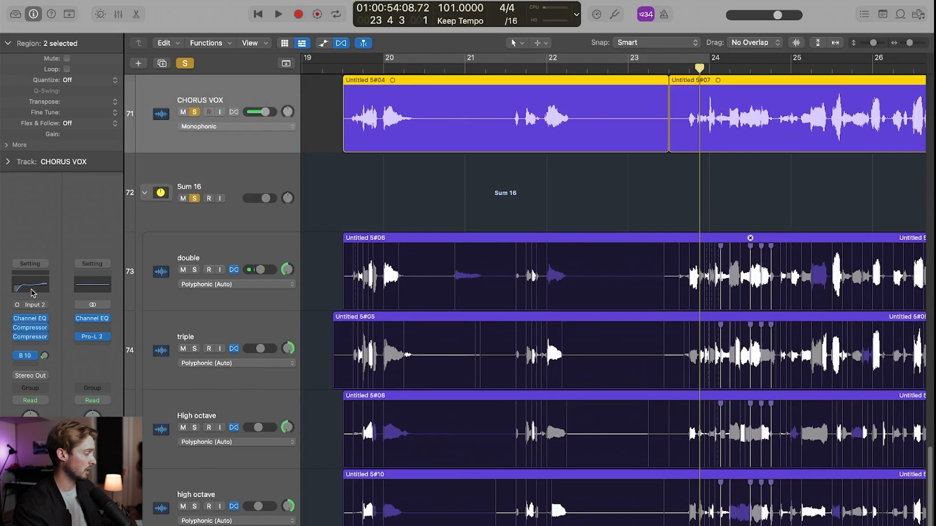
pyautogui.click(32, 292)
pyautogui.click(341, 170)
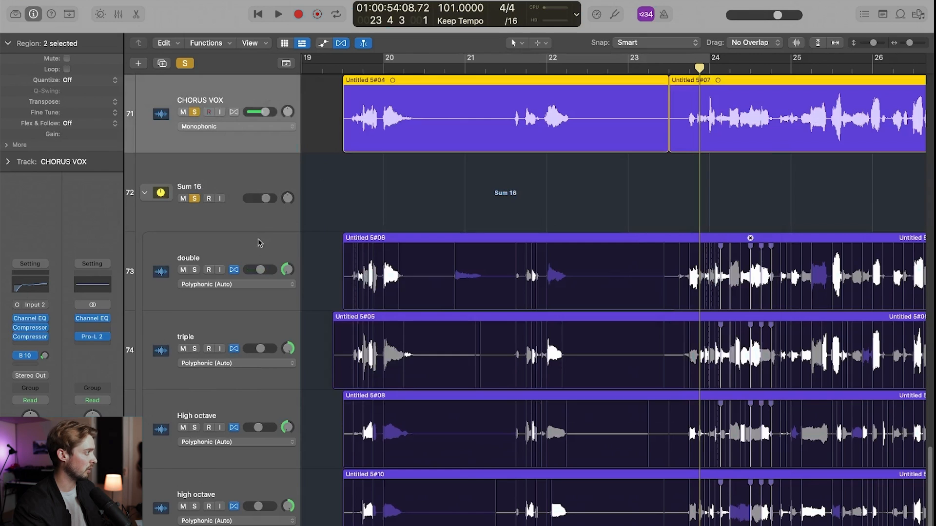
pyautogui.click(259, 242)
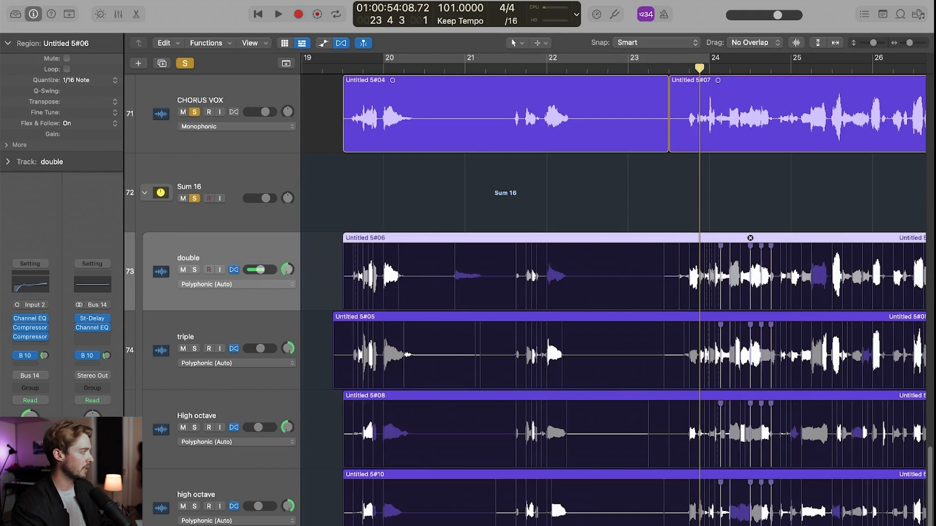
pyautogui.press('x')
pyautogui.press('x')
# - Set the high shelf of Sum 16's Channel EQ to +0.2 dB at 8150 Hz and close the EQ
pyautogui.hscroll(5, 657, 230)
pyautogui.click(654, 229)
pyautogui.click(43, 284)
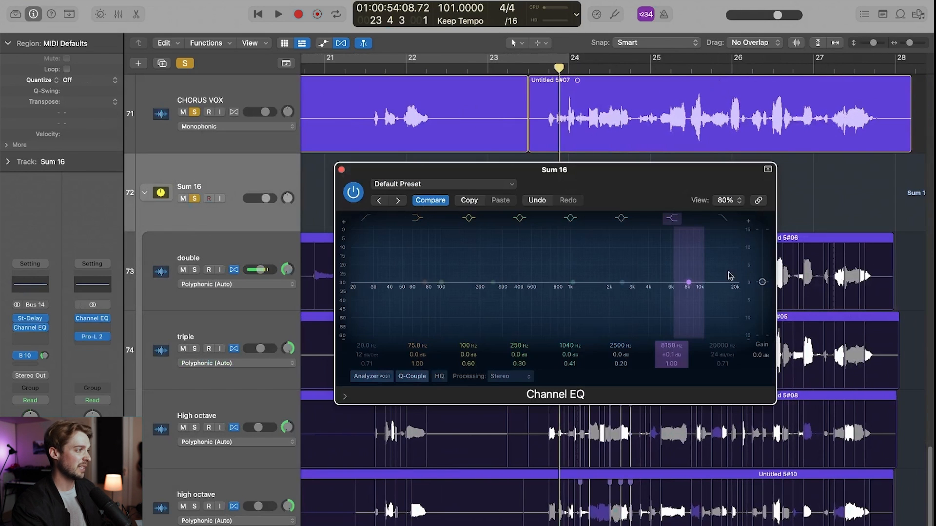
pyautogui.moveTo(705, 283); pyautogui.dragTo(705, 281)
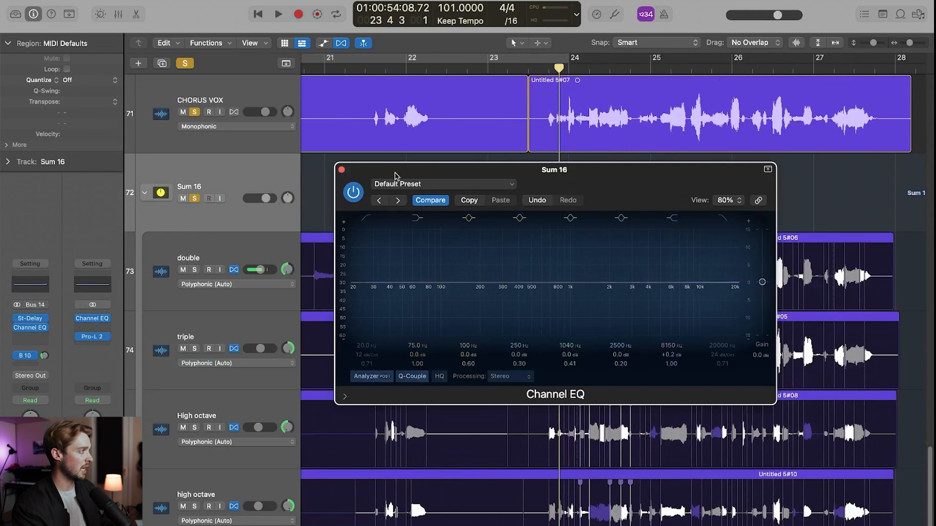
pyautogui.click(341, 170)
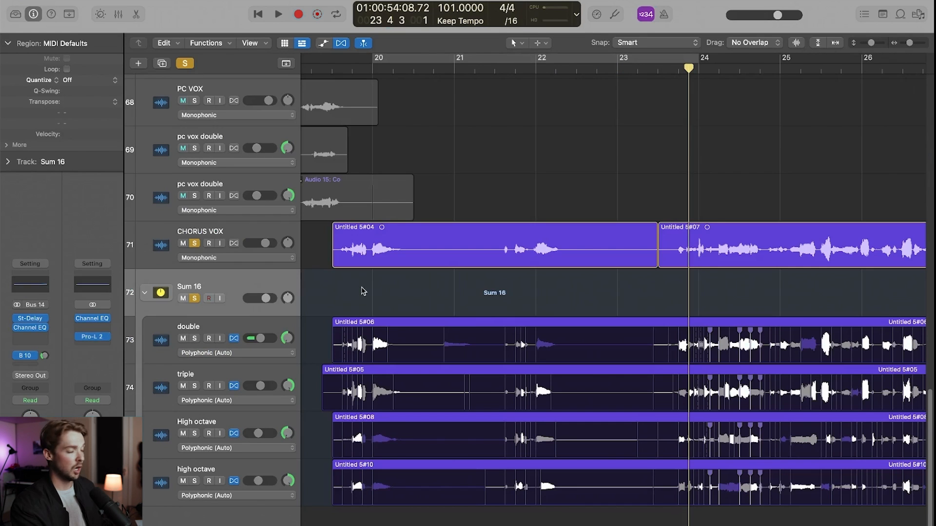
# - Review the channel strips of the triple, both high octave tracks, CHORUS VOX, double and Sum 16 to compare their processing
pyautogui.click(279, 385)
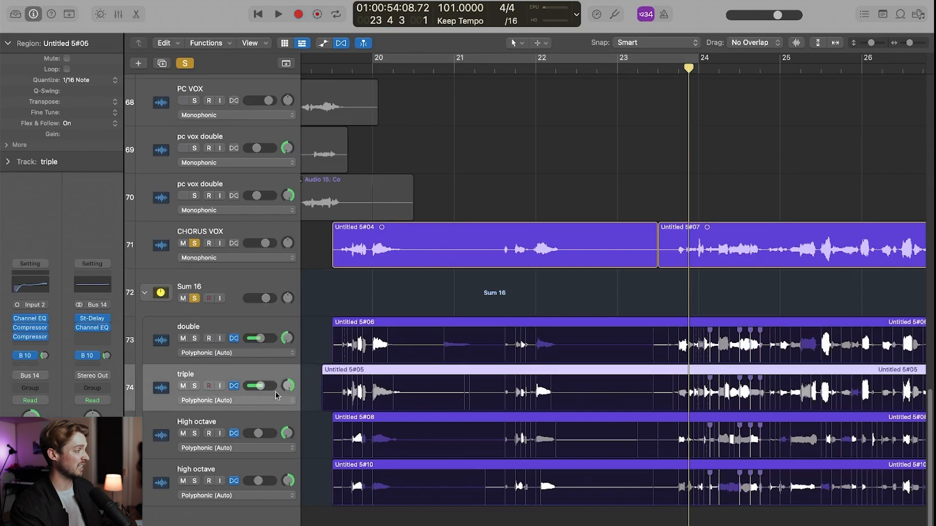
pyautogui.click(277, 430)
pyautogui.click(280, 466)
pyautogui.hscroll(-5, 472, 180)
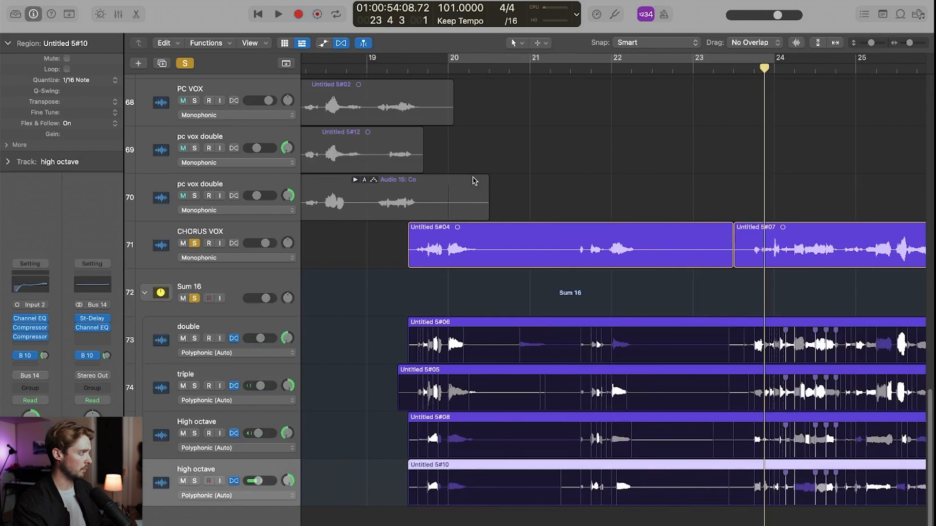
pyautogui.click(291, 230)
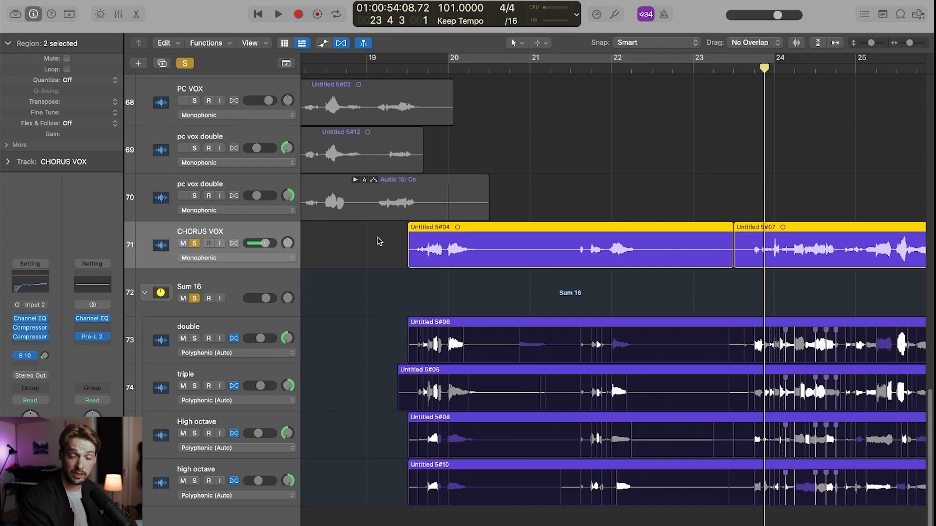
pyautogui.click(269, 325)
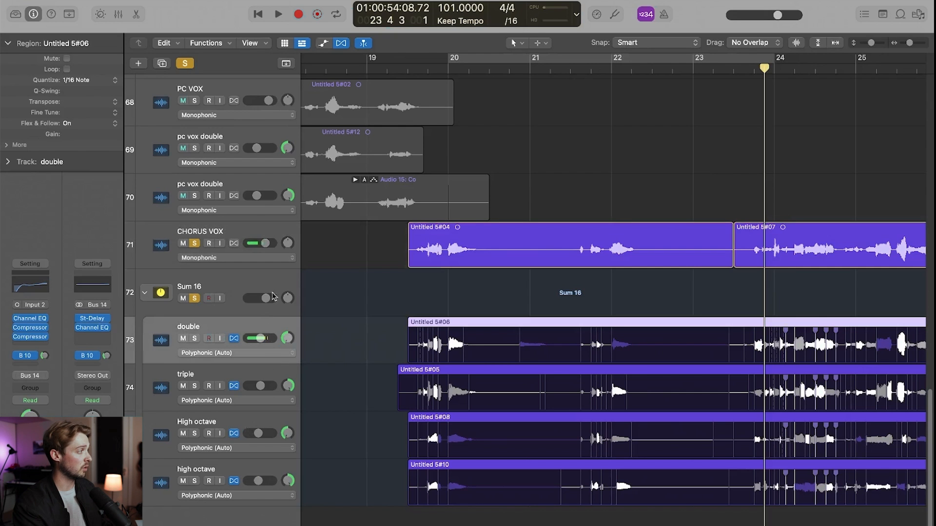
pyautogui.click(246, 294)
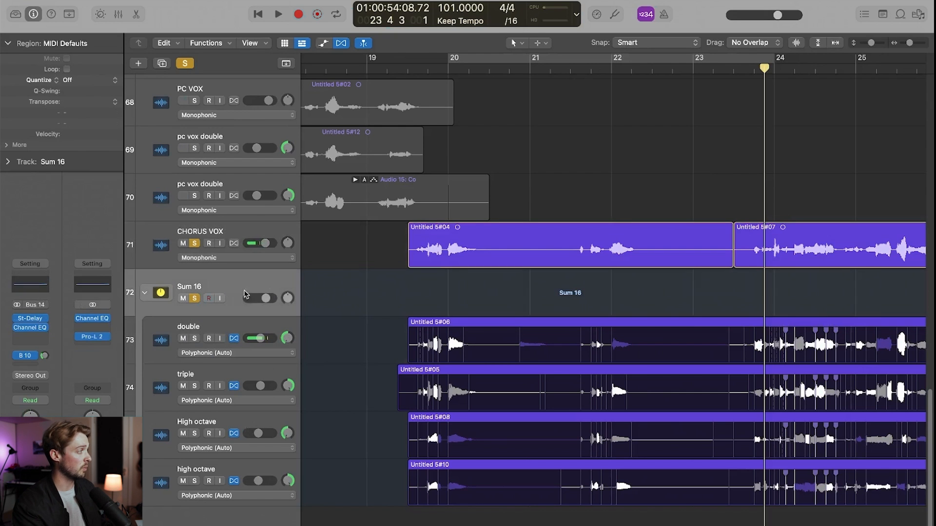
pyautogui.click(258, 326)
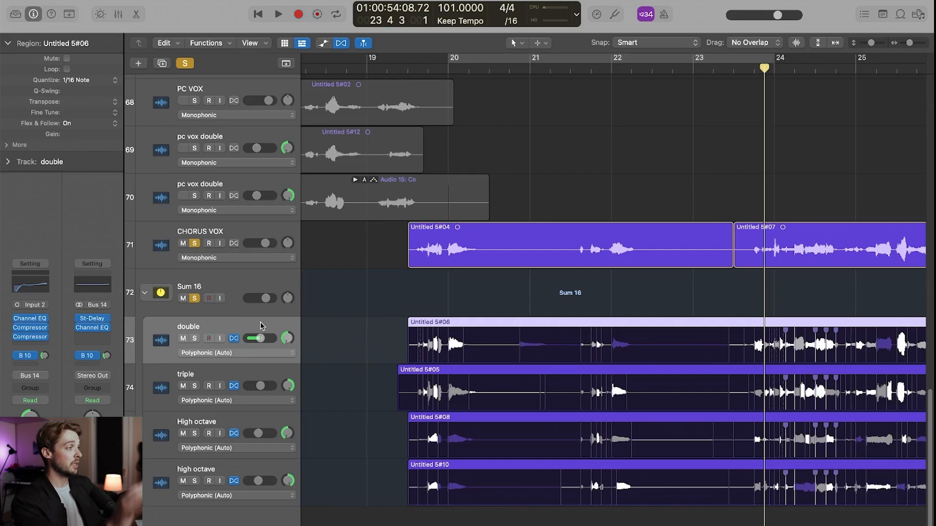